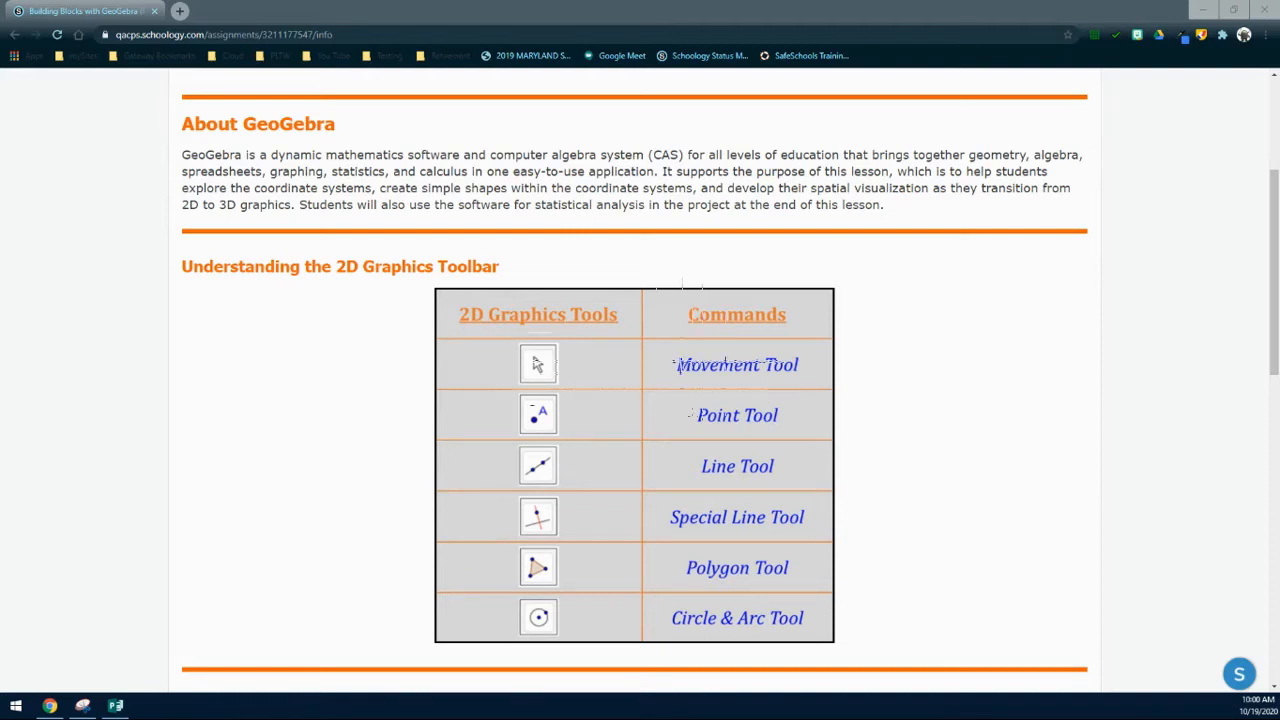
Step: Scroll down to the About GeoGebra text and the 2D Graphics Toolbar table
scroll(640, 380, "down", 2)
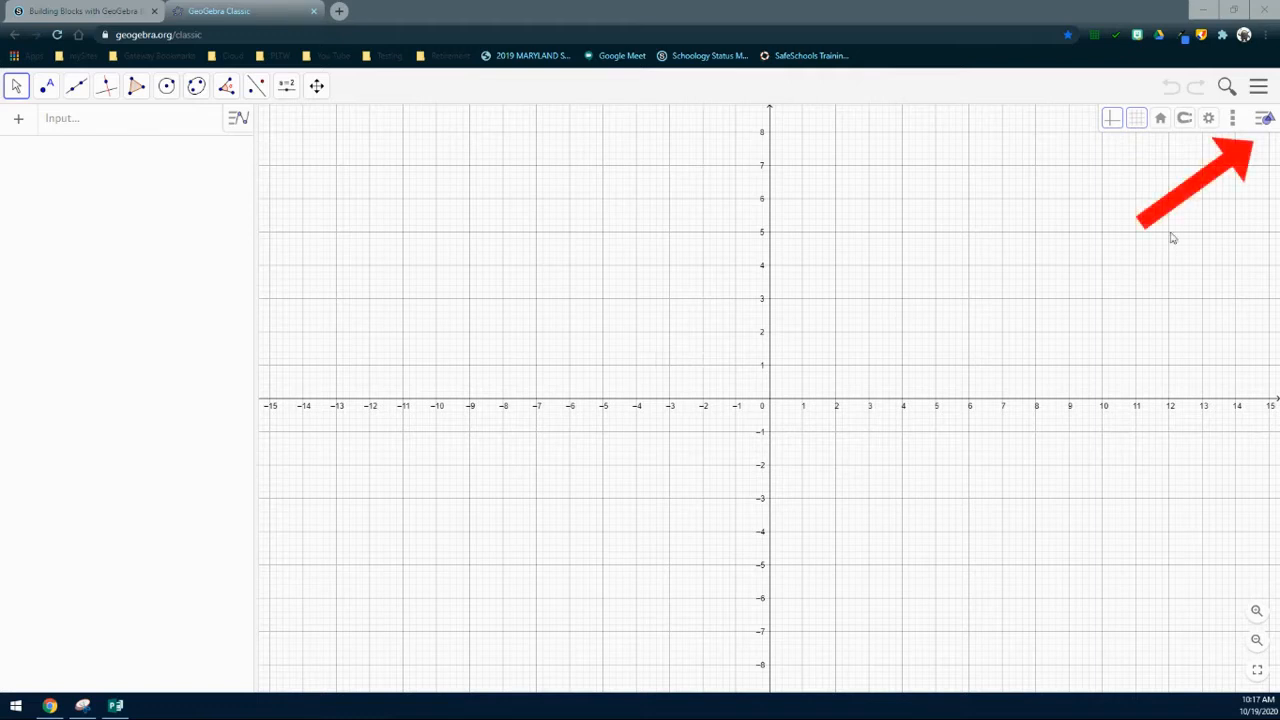
Step: Hide and re-show the graph's style bar, then hide and re-show the axes
left_click(1266, 124)
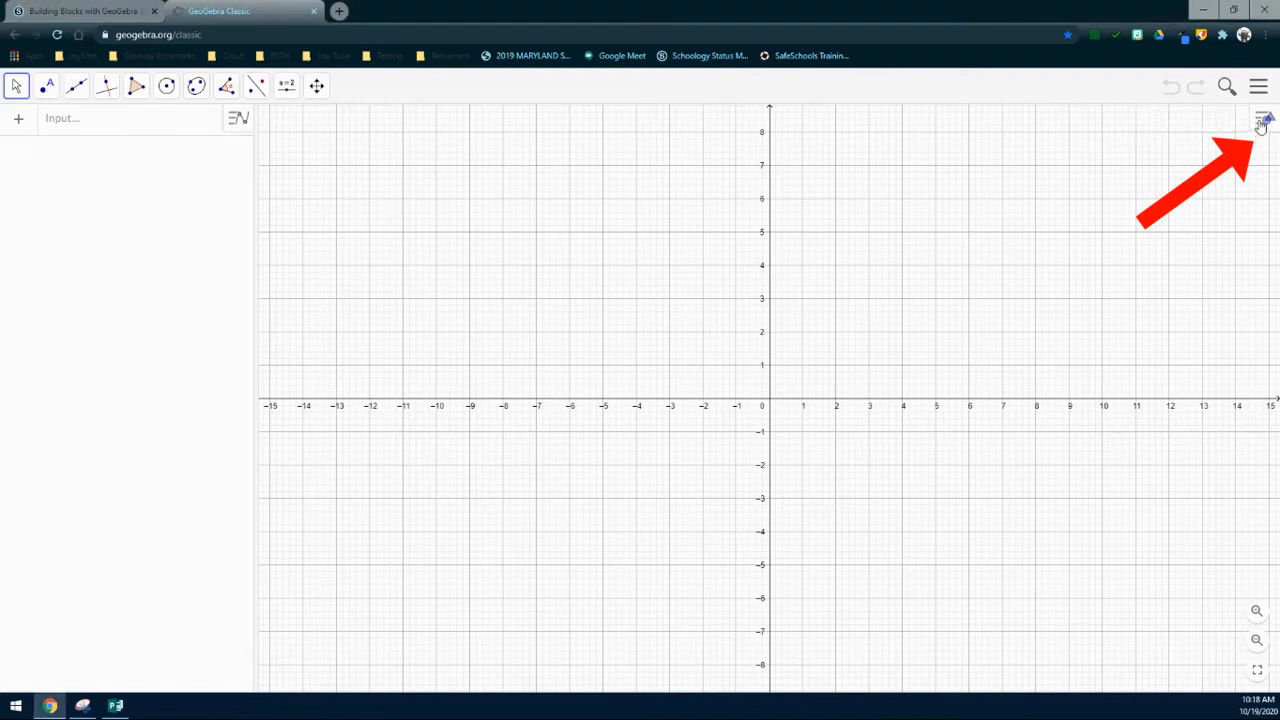
left_click(1262, 122)
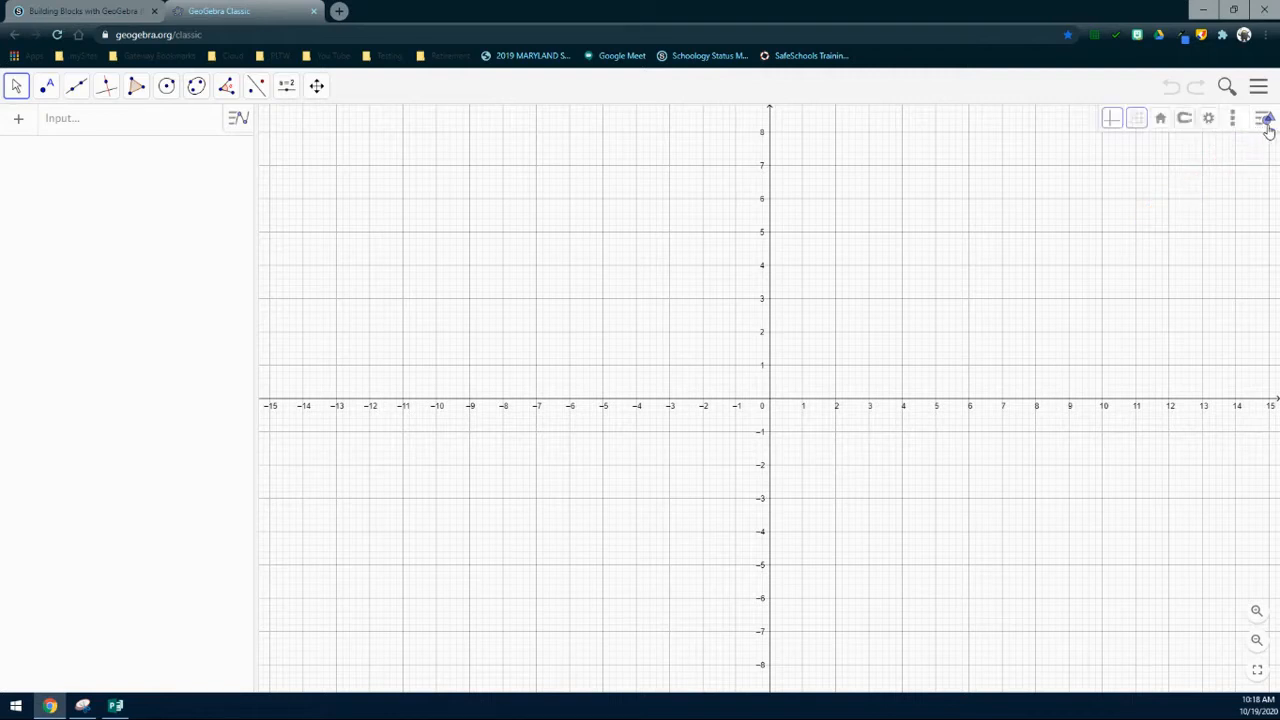
left_click(1111, 122)
left_click(1111, 122)
Step: Try no, square, polar and isometric grids, keep major-and-minor square grid, and show point-capturing choices
left_click(1136, 122)
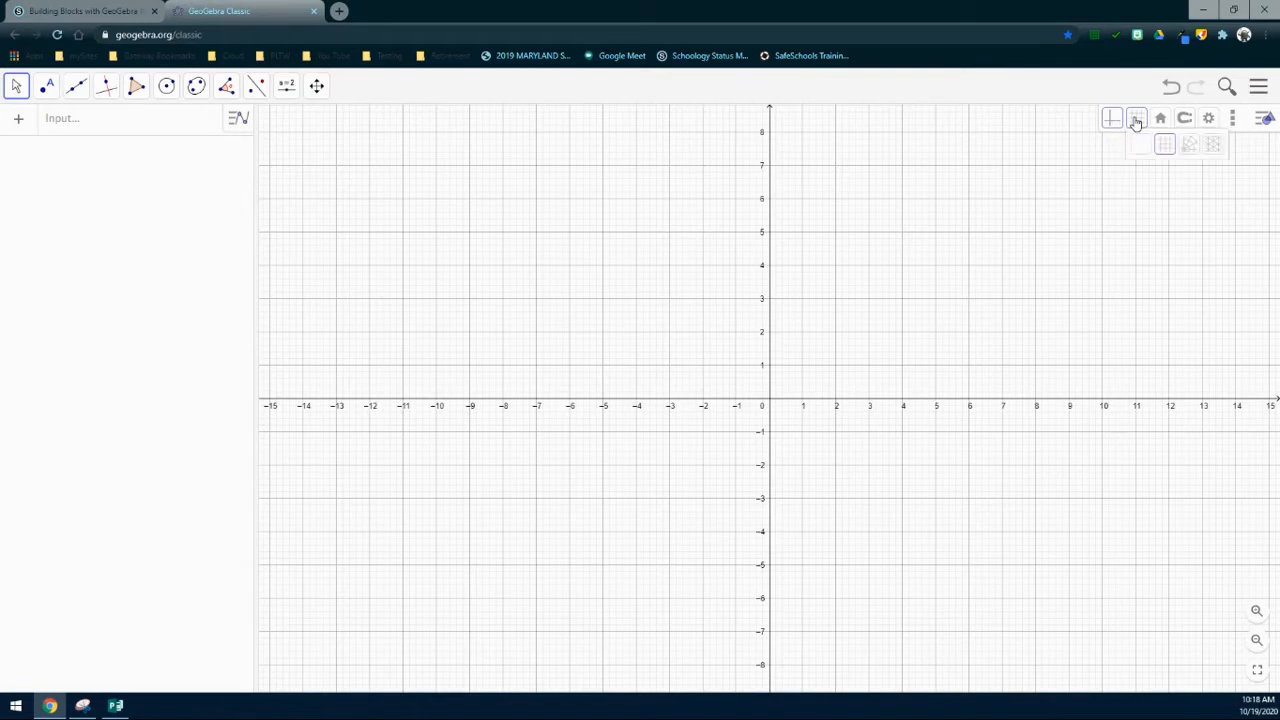
left_click(1142, 145)
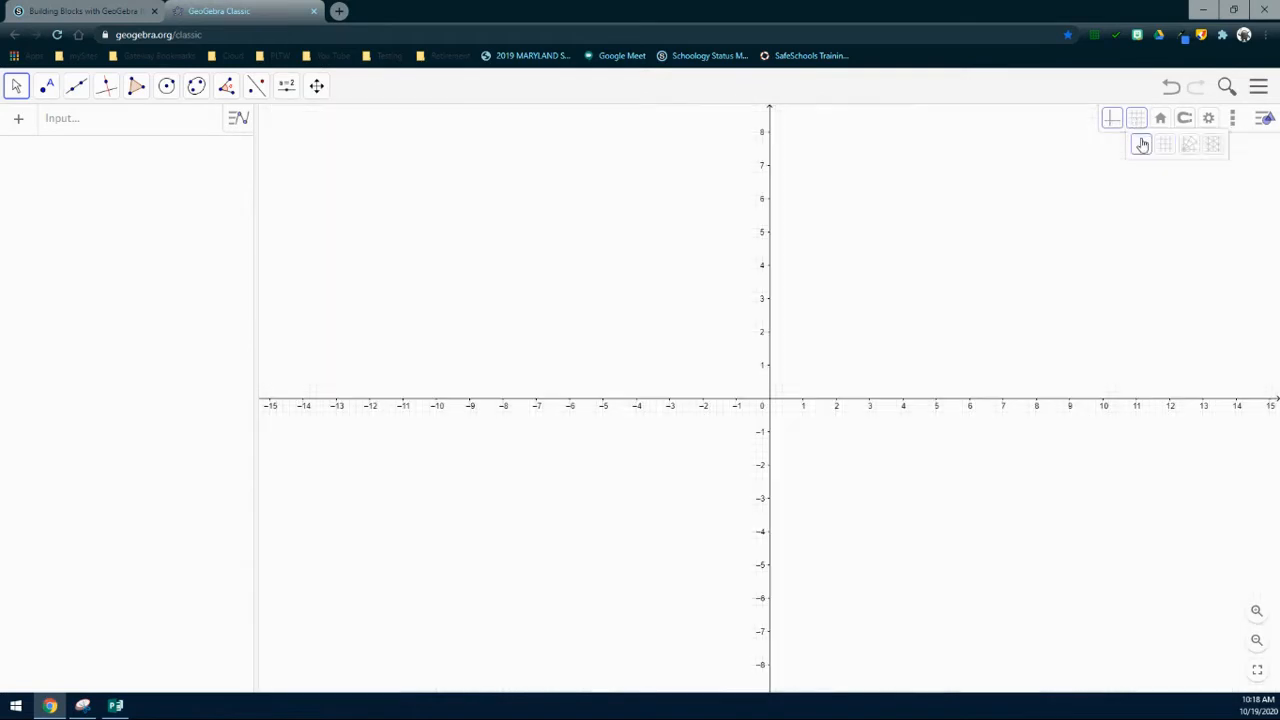
left_click(1165, 145)
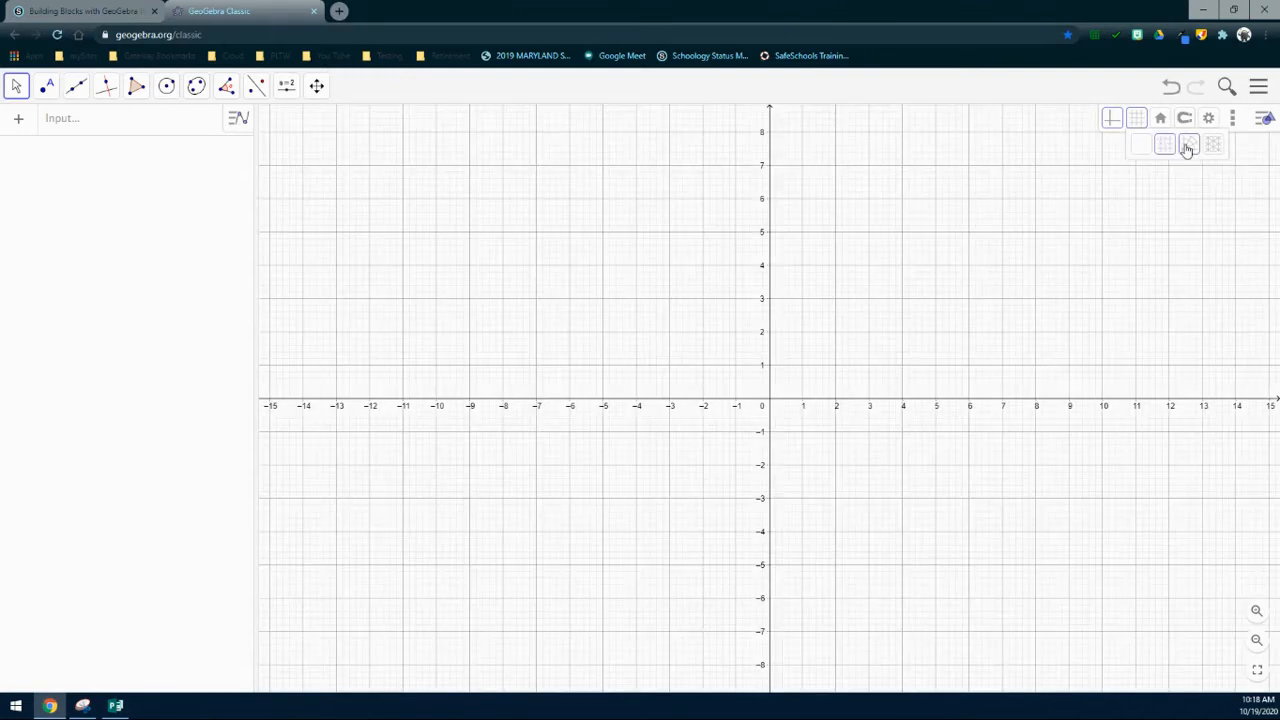
left_click(1187, 146)
left_click(1211, 146)
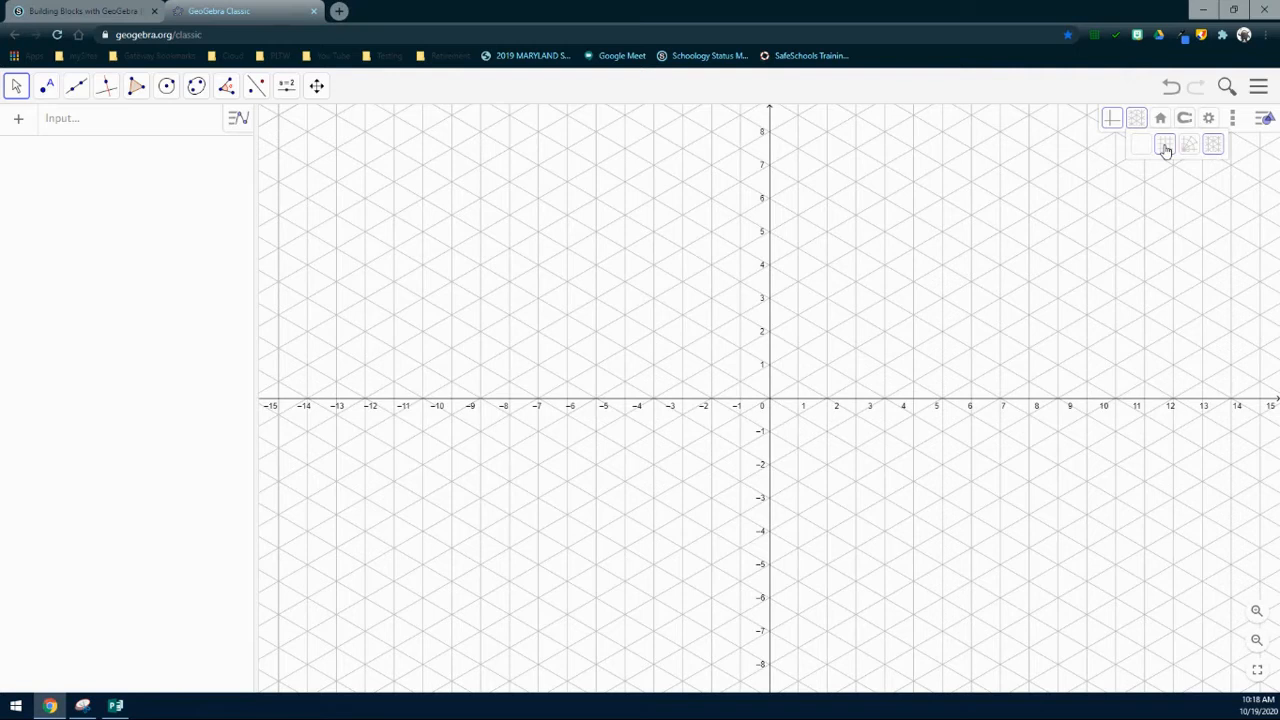
left_click(1165, 147)
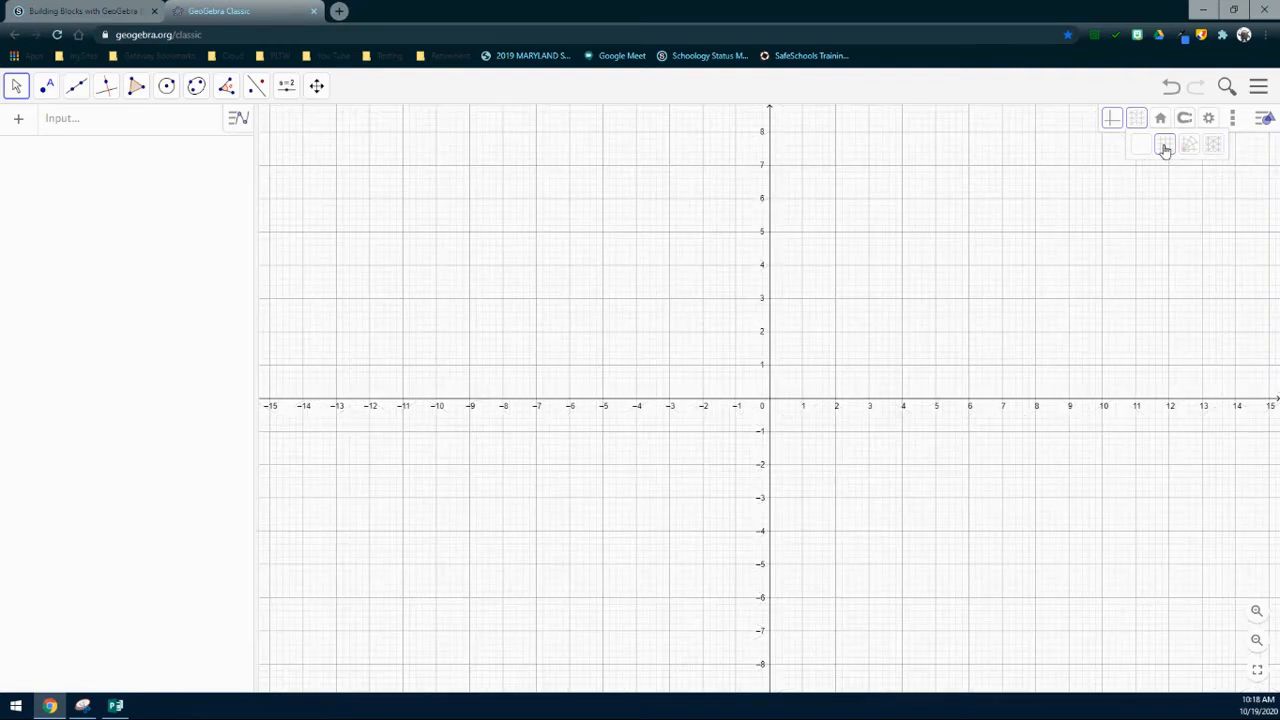
left_click(1161, 119)
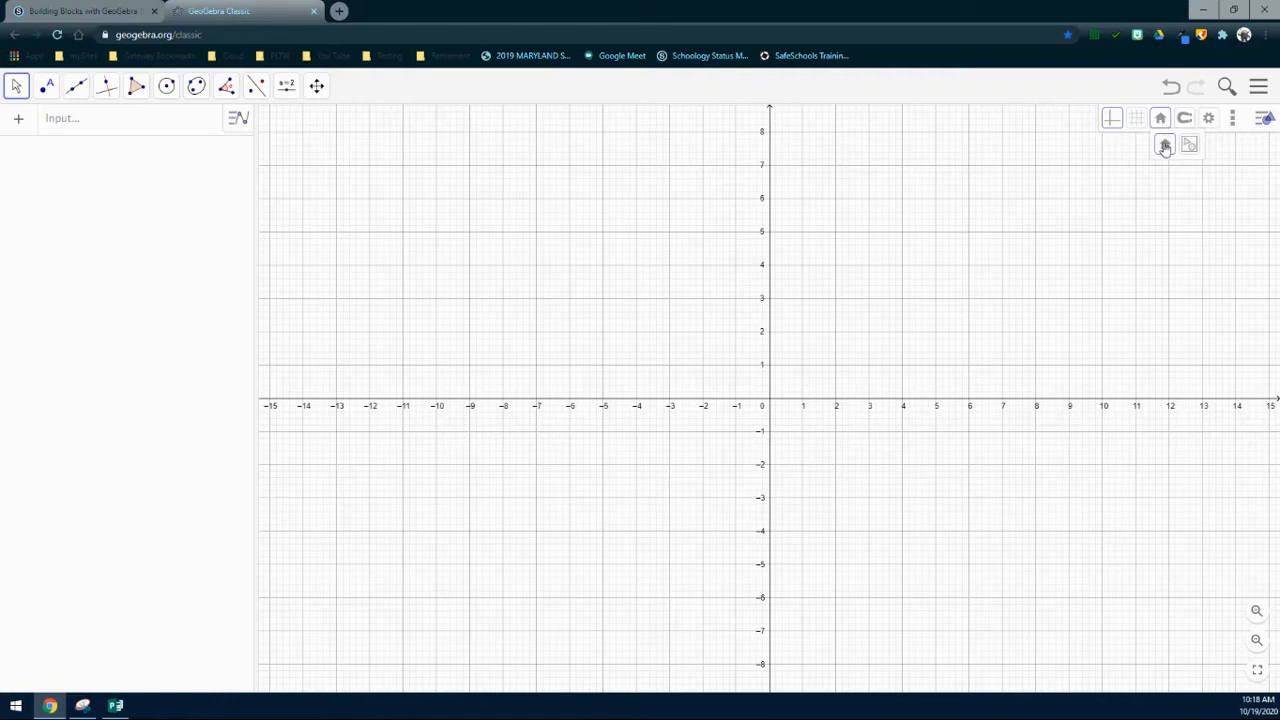
left_click(1182, 119)
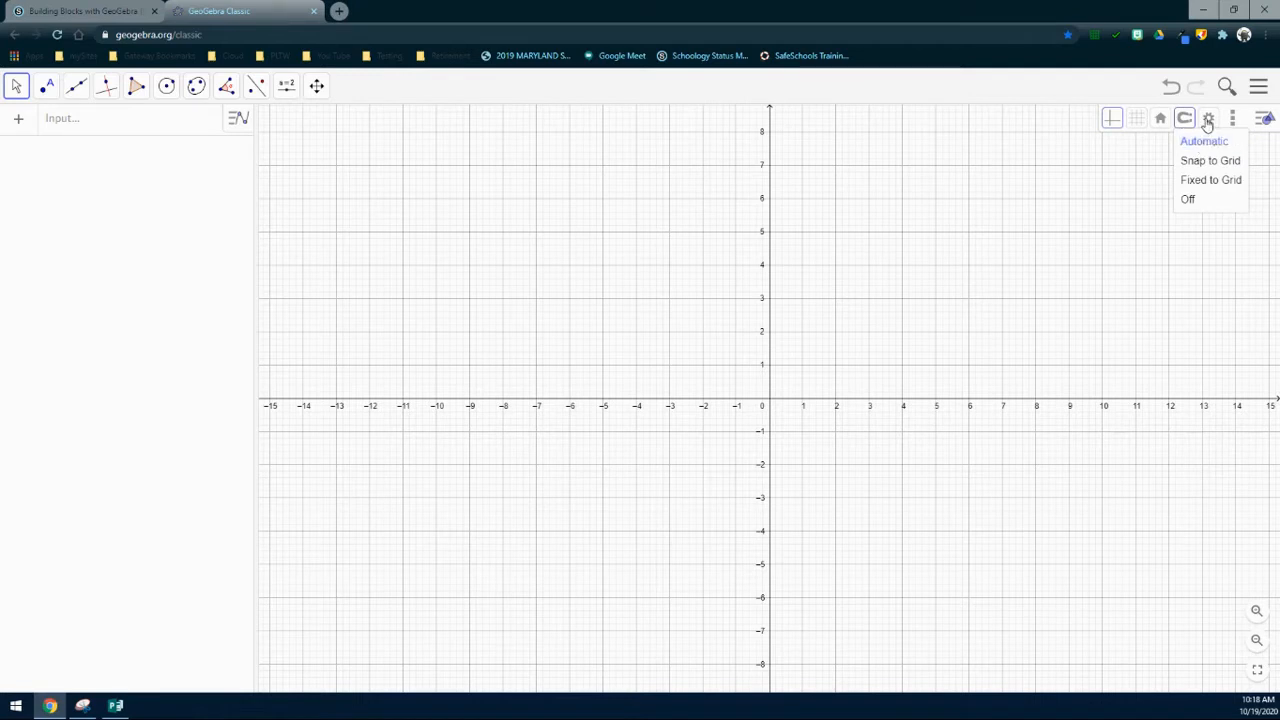
Step: Dismiss the point-capturing list without changing it, keeping Automatic
left_click(1151, 145)
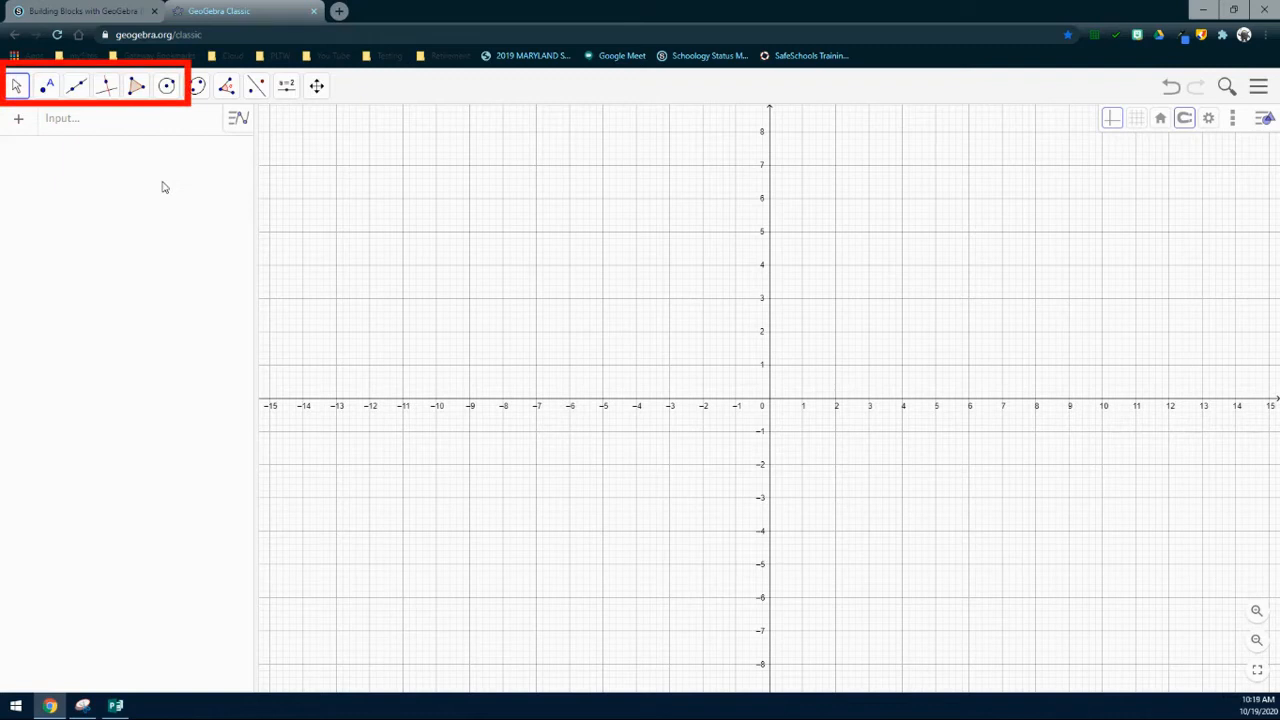
Step: Pan the graph so the origin sits lower left, showing x to about 25 and y to 15
left_click(18, 87)
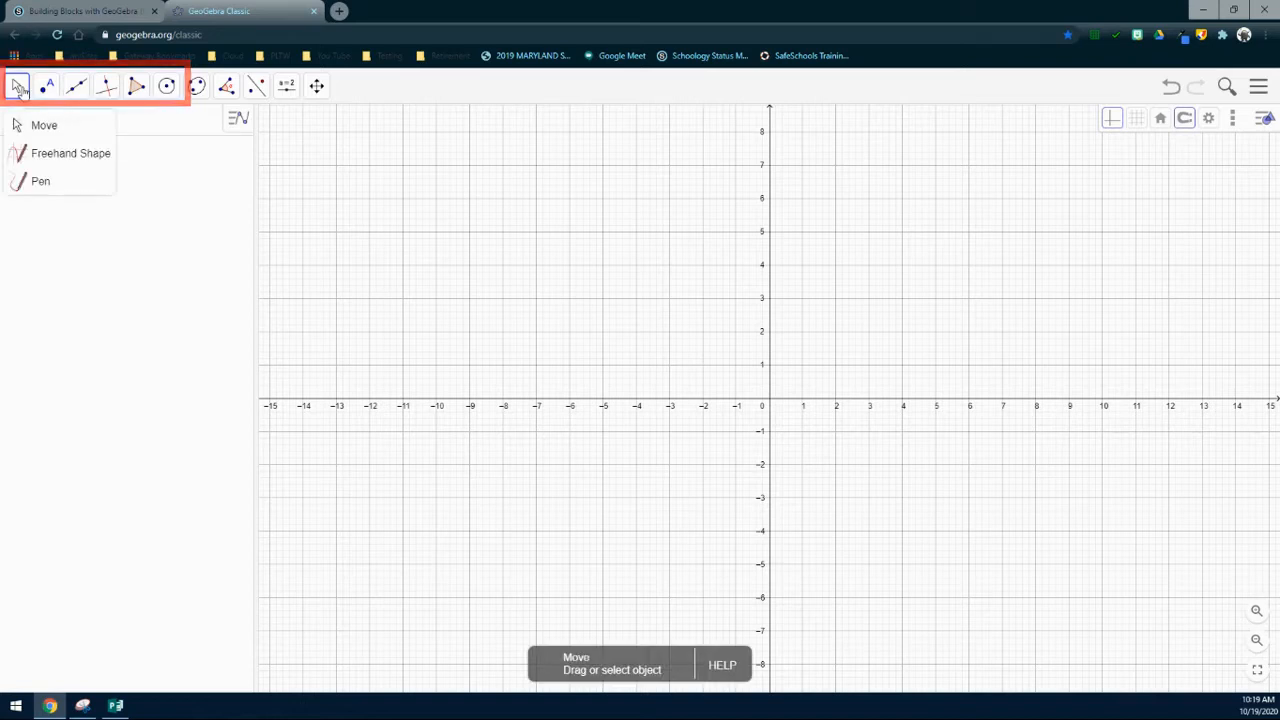
left_click(47, 86)
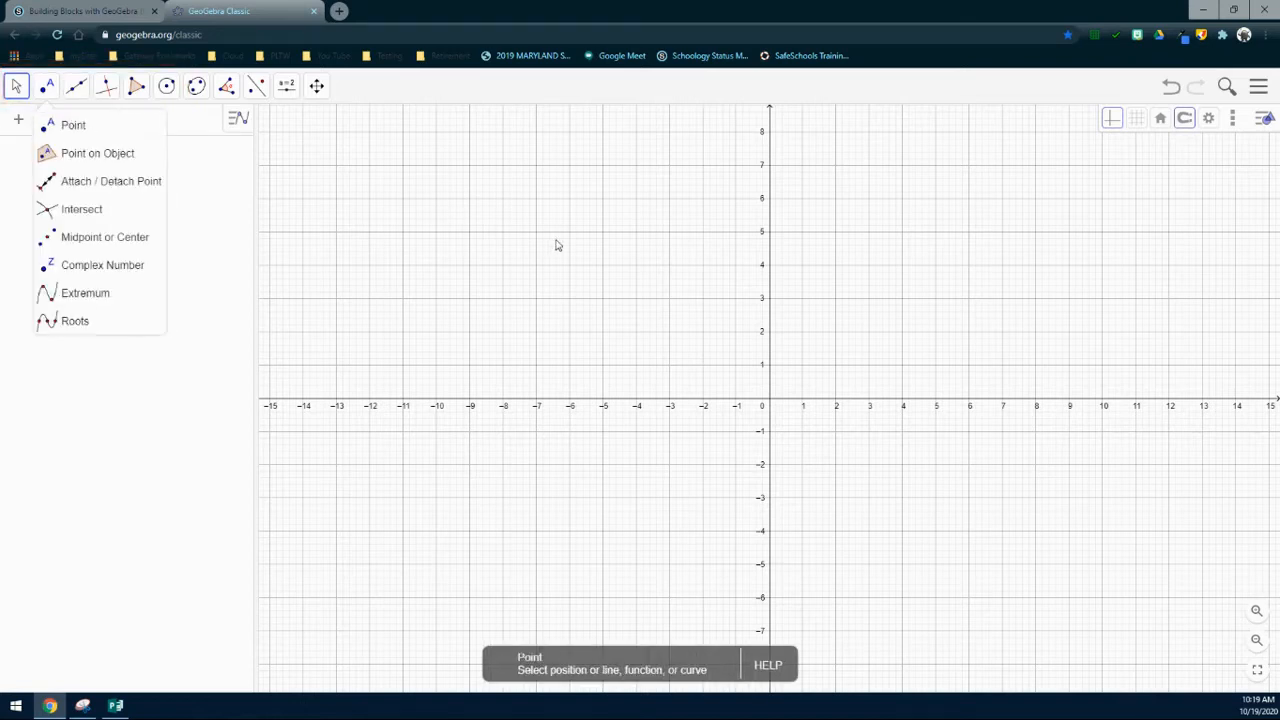
left_click_drag(620, 246, 254, 471)
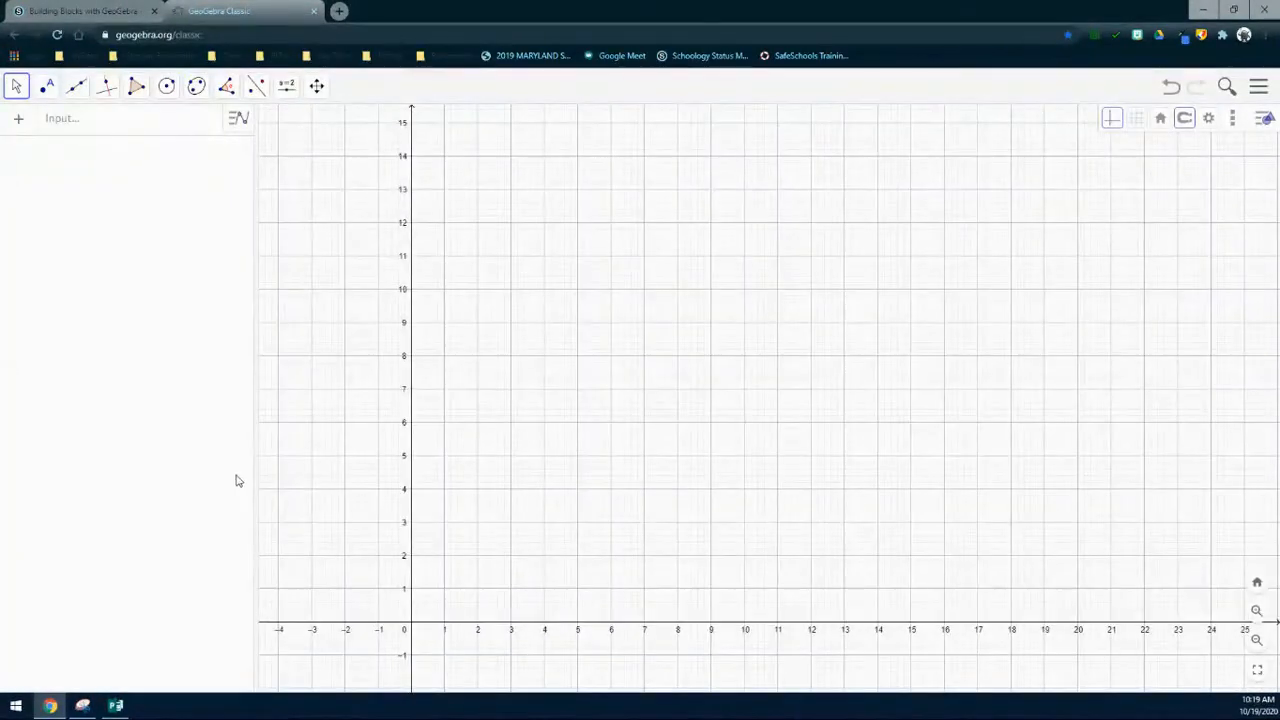
left_click_drag(744, 336, 720, 338)
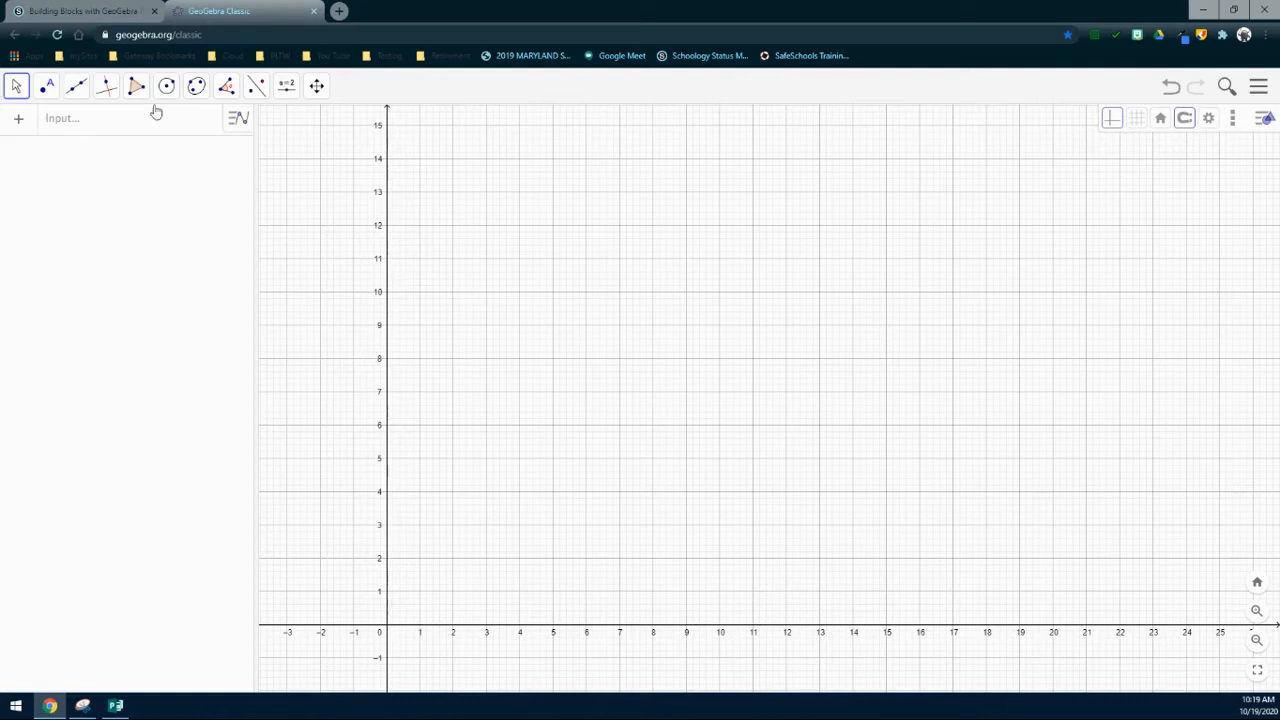
Step: Plot point A at (8, 3) with the Point tool
left_click(48, 88)
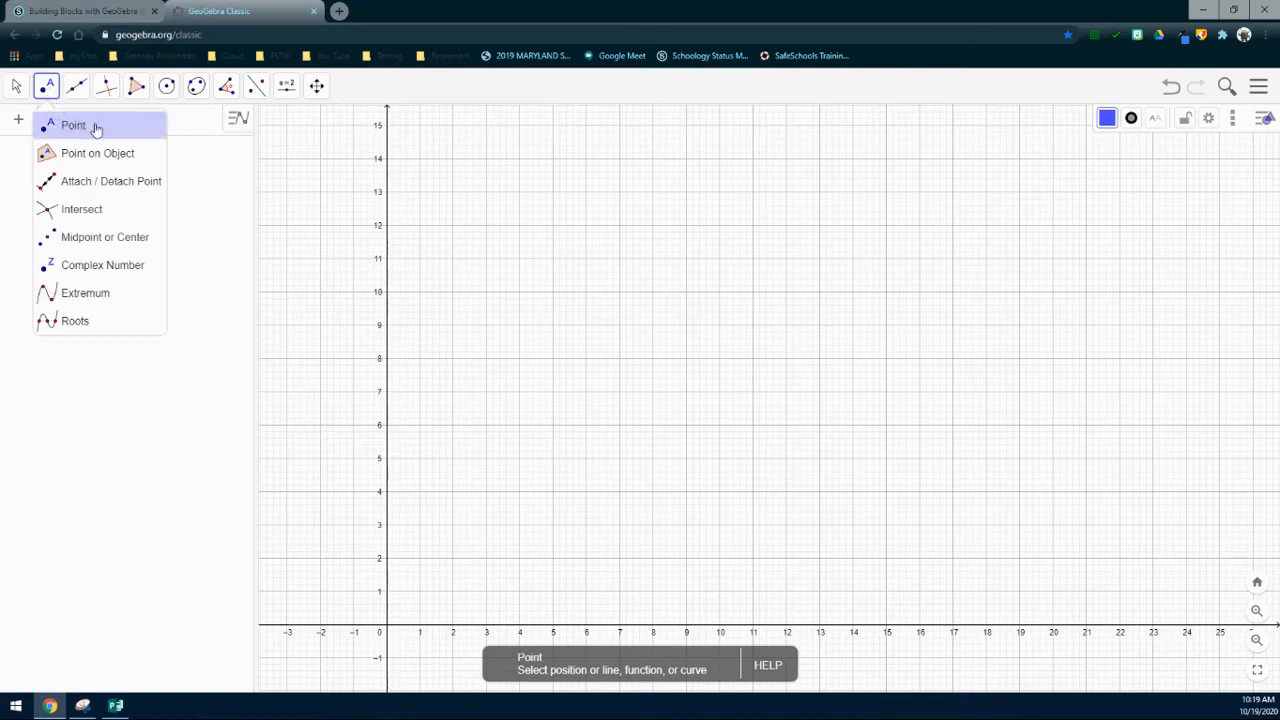
left_click(89, 126)
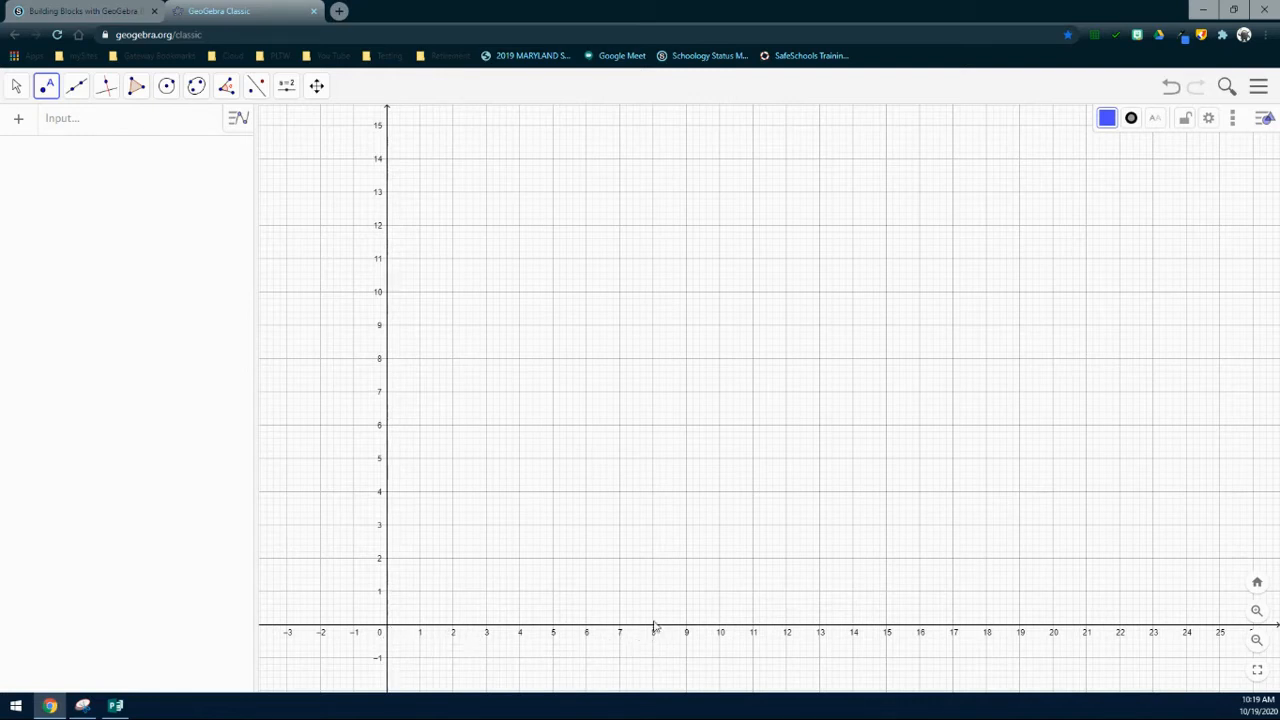
left_click(653, 525)
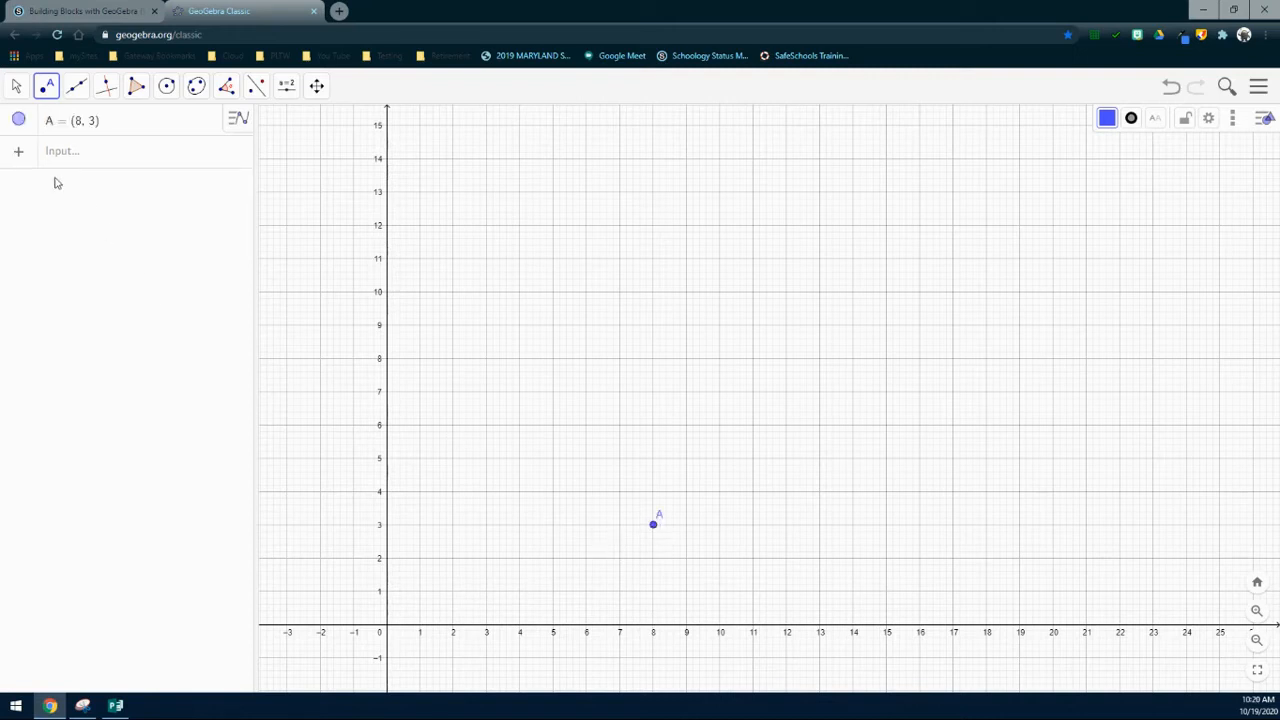
left_click(17, 87)
left_click(40, 181)
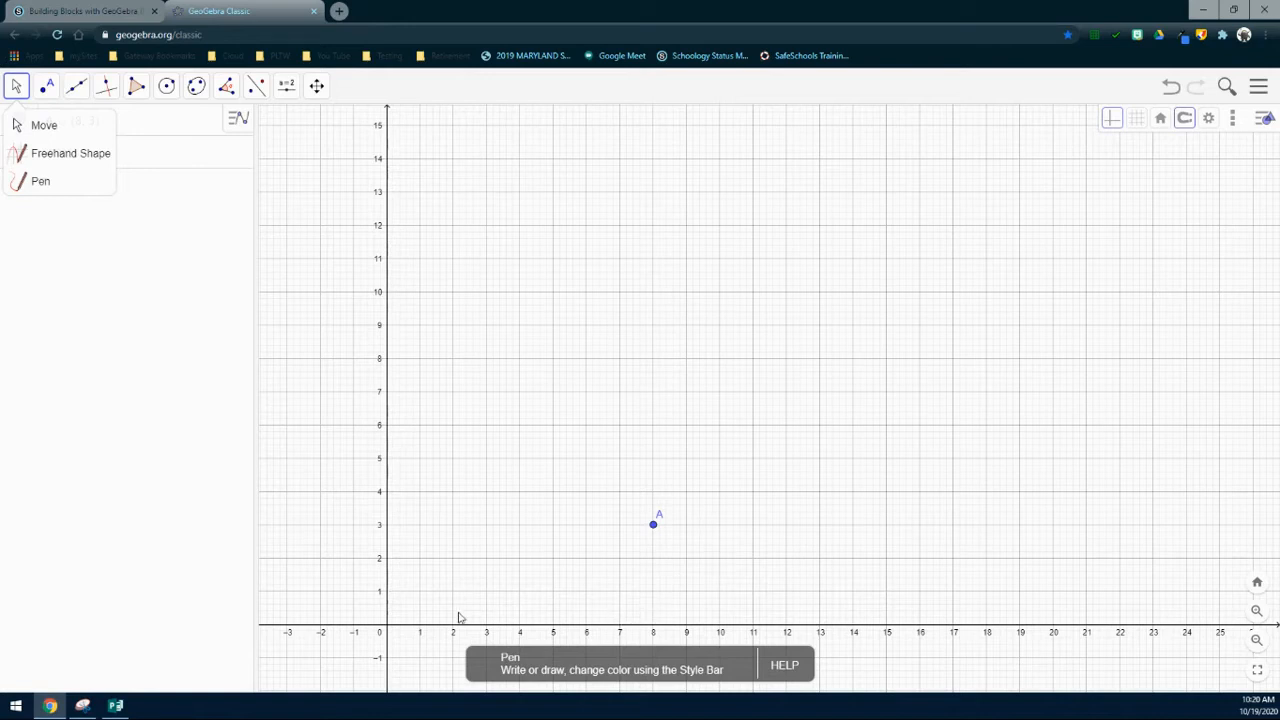
Step: Zoom and pan so x spans about 0–16 and y 0–10, returning to the Point tool
scroll(485, 622, "up", 4)
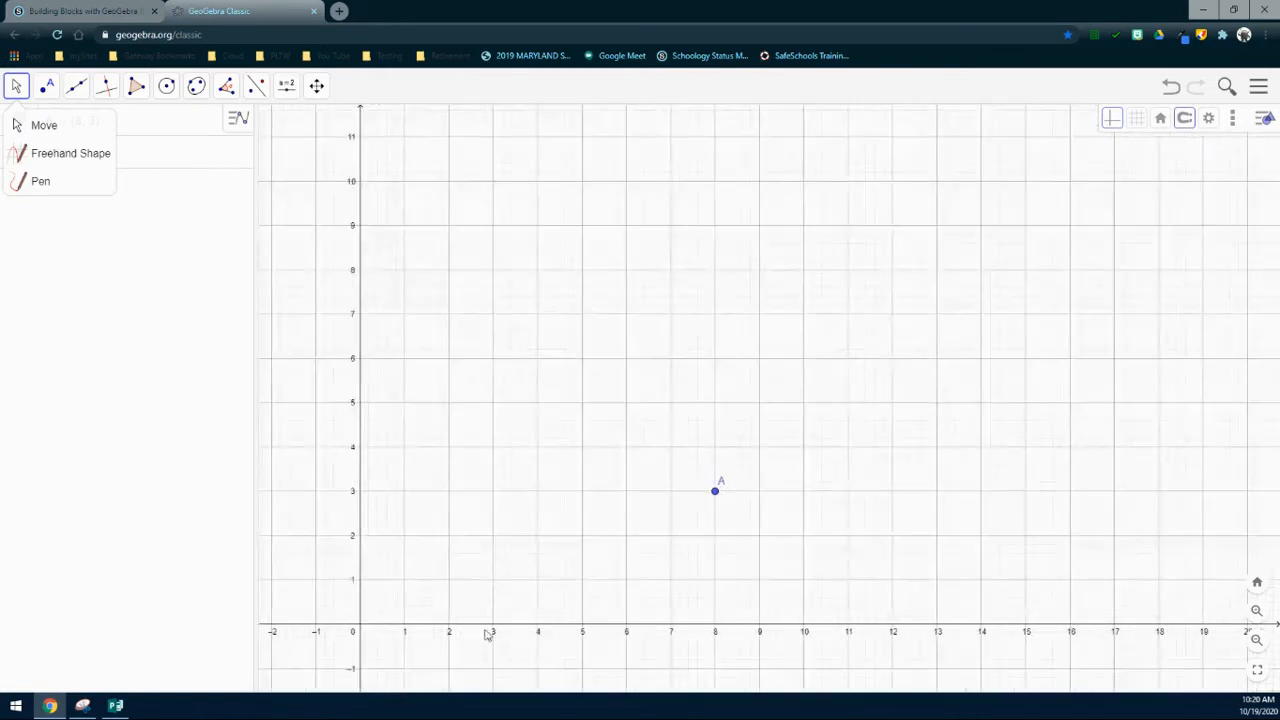
scroll(545, 646, "up", 4)
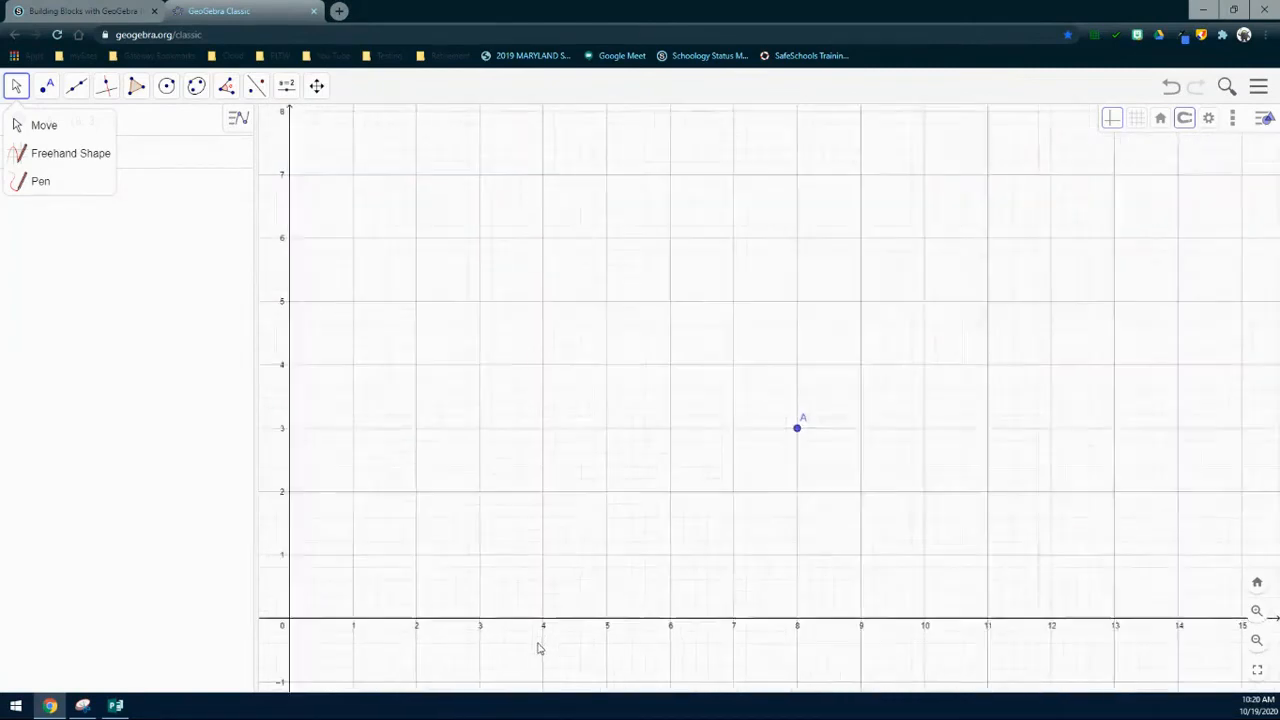
scroll(537, 649, "down", 2)
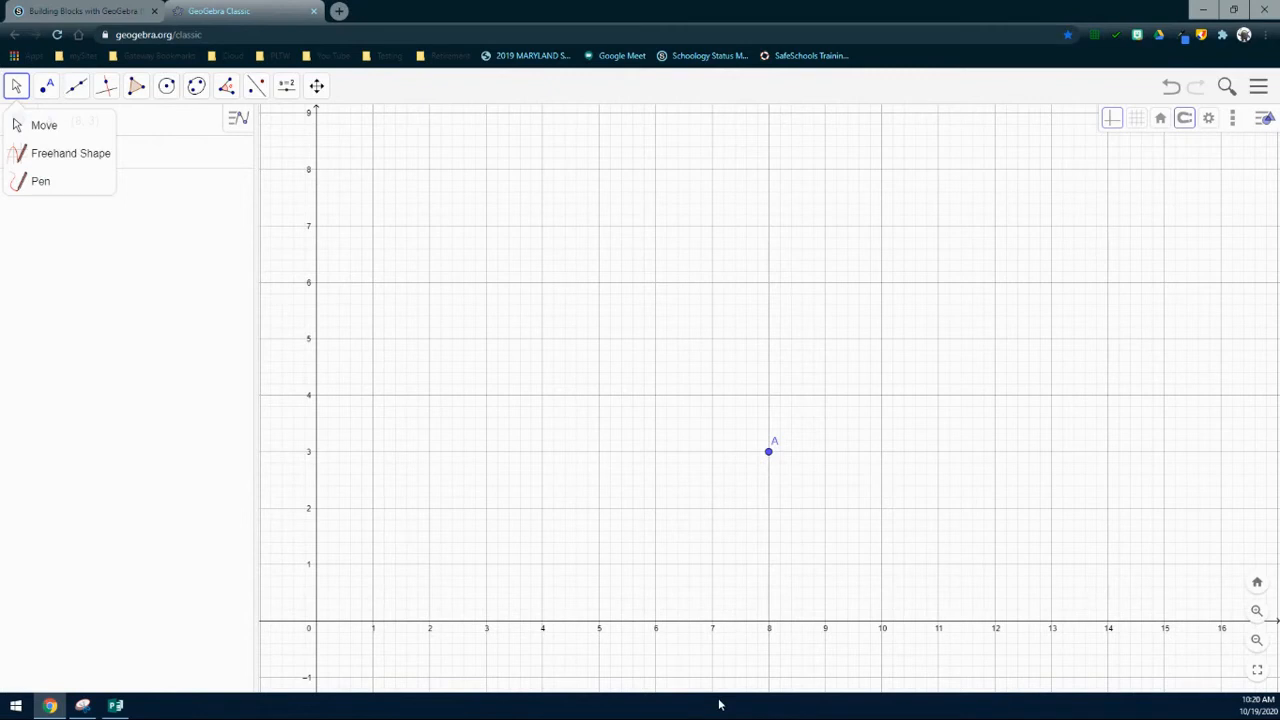
left_click_drag(586, 496, 580, 553)
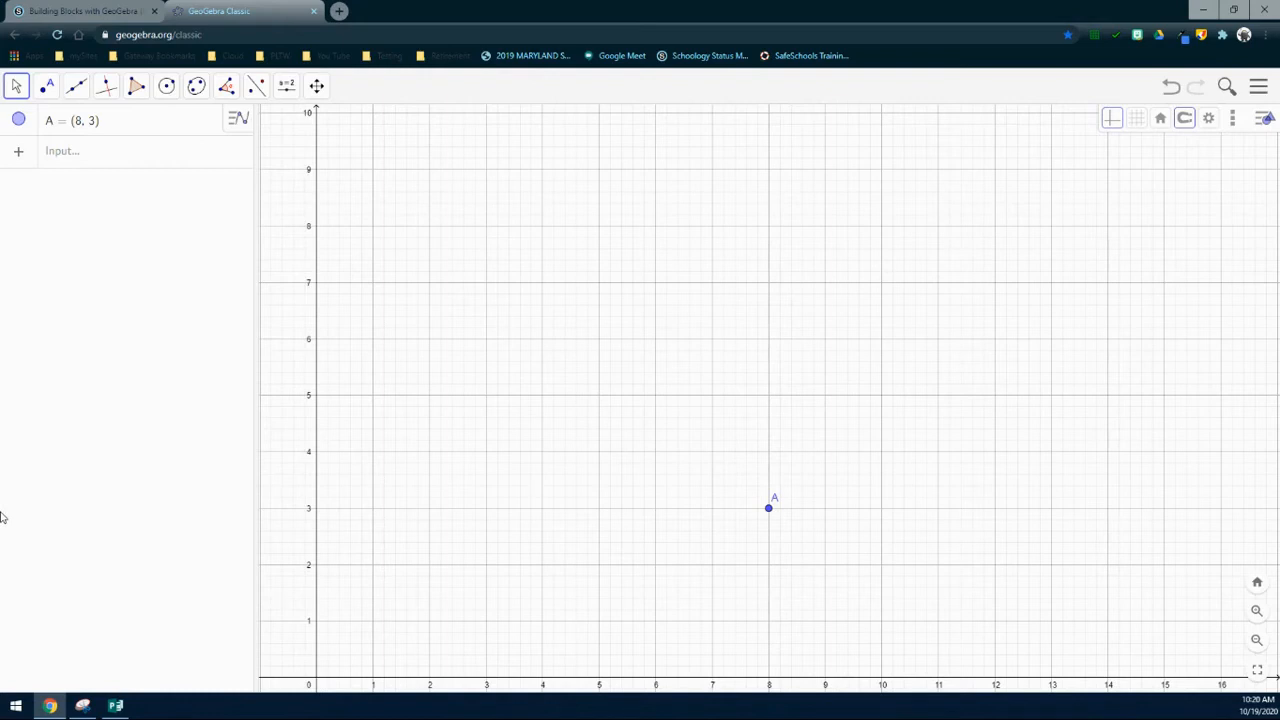
left_click(50, 87)
left_click(66, 124)
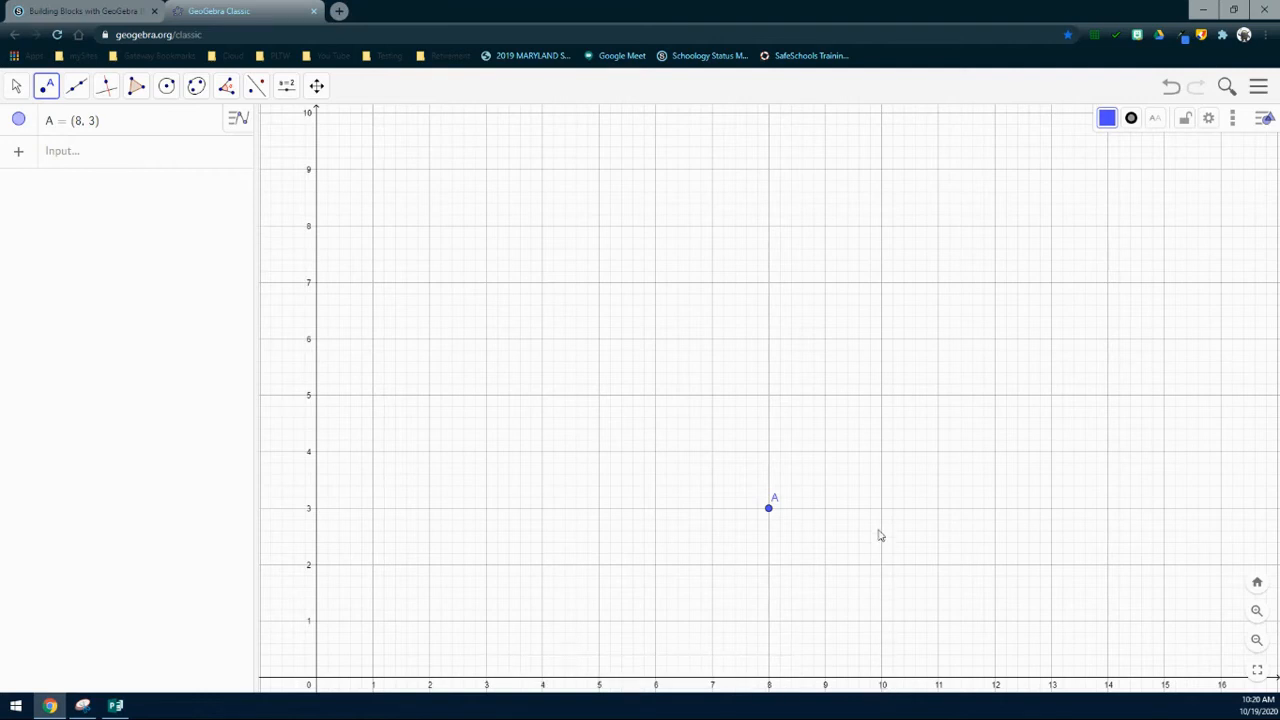
Step: Place point B at (10, 5) on the grid
left_click(881, 397)
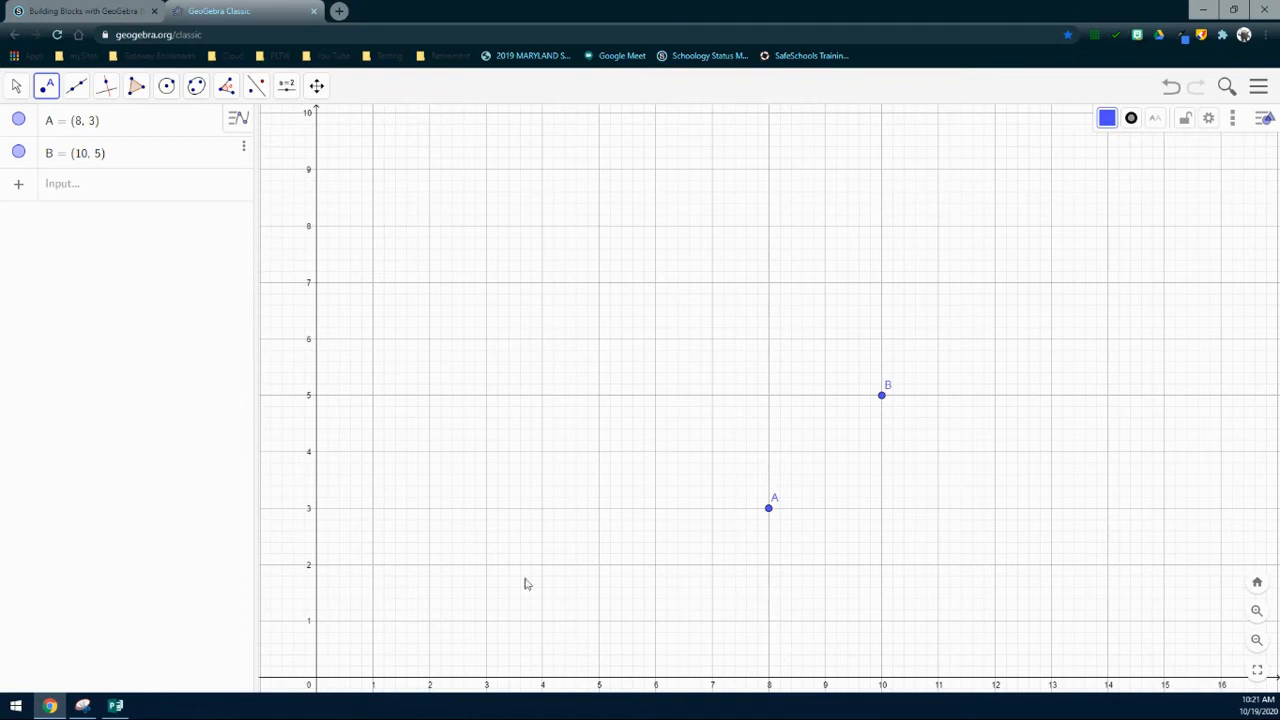
Step: Draw line f through points A and B, giving -x + y = -5
left_click(19, 87)
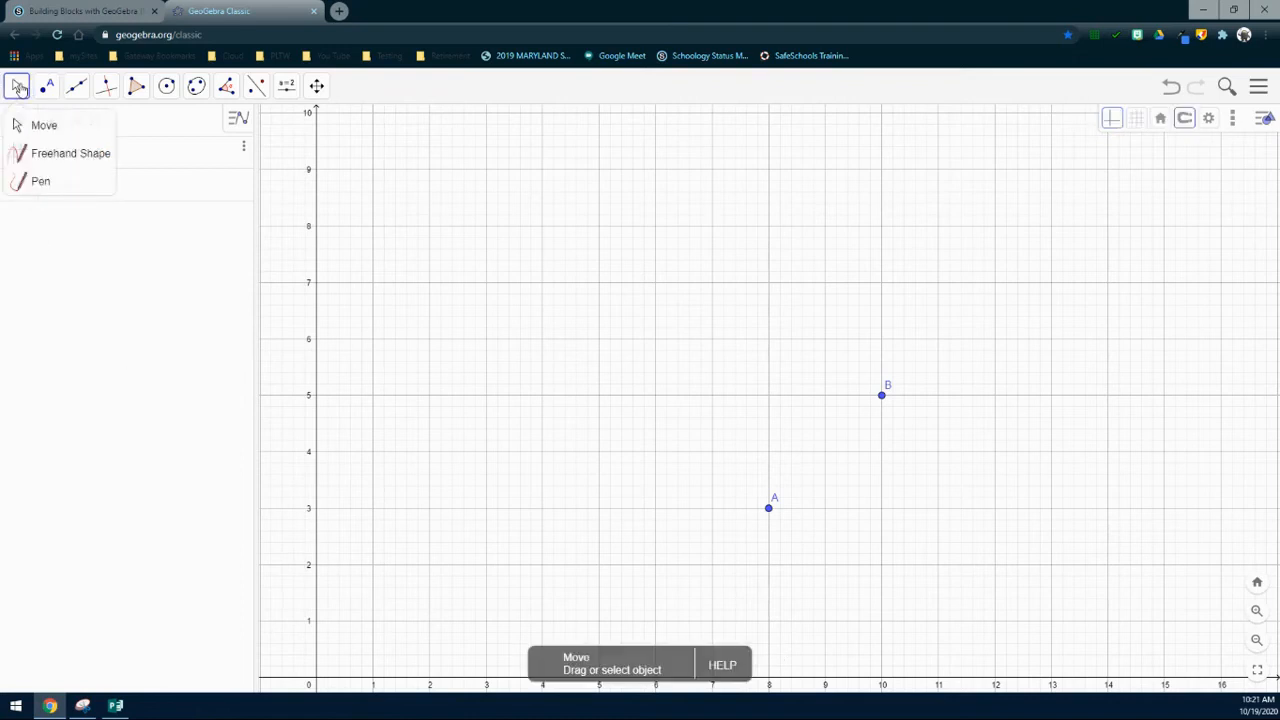
mouse_move(75, 90)
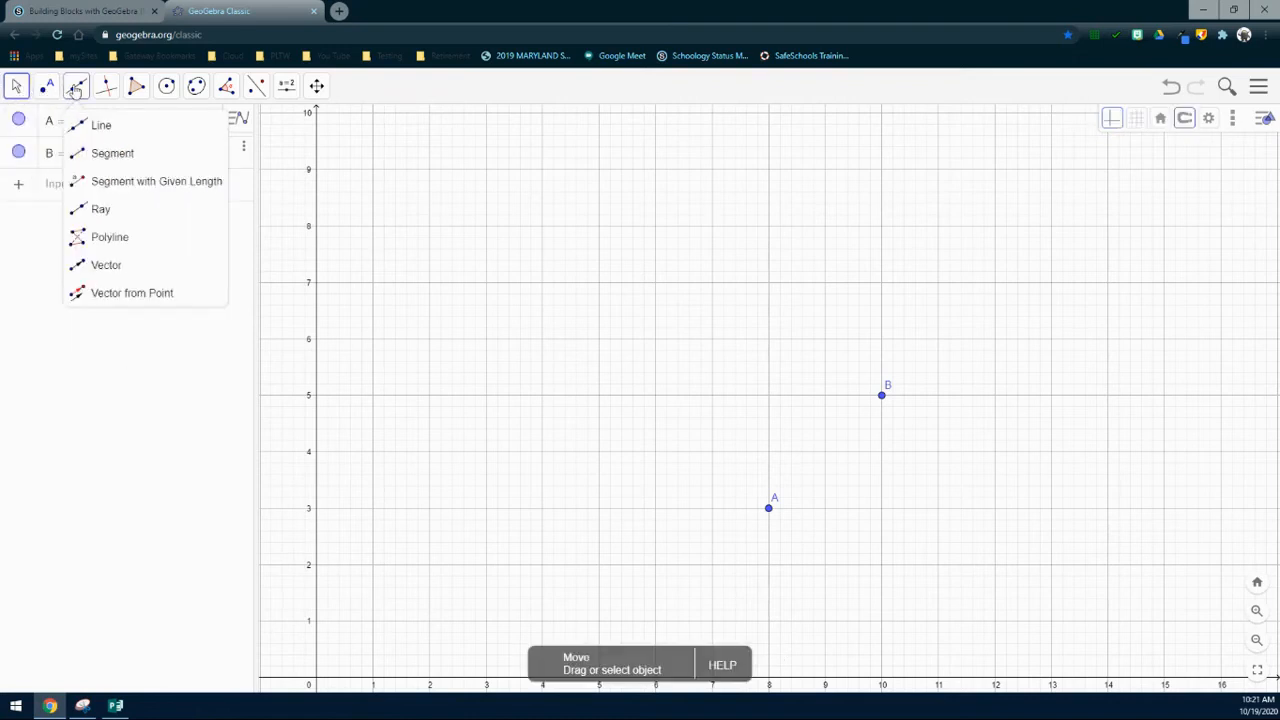
left_click(107, 129)
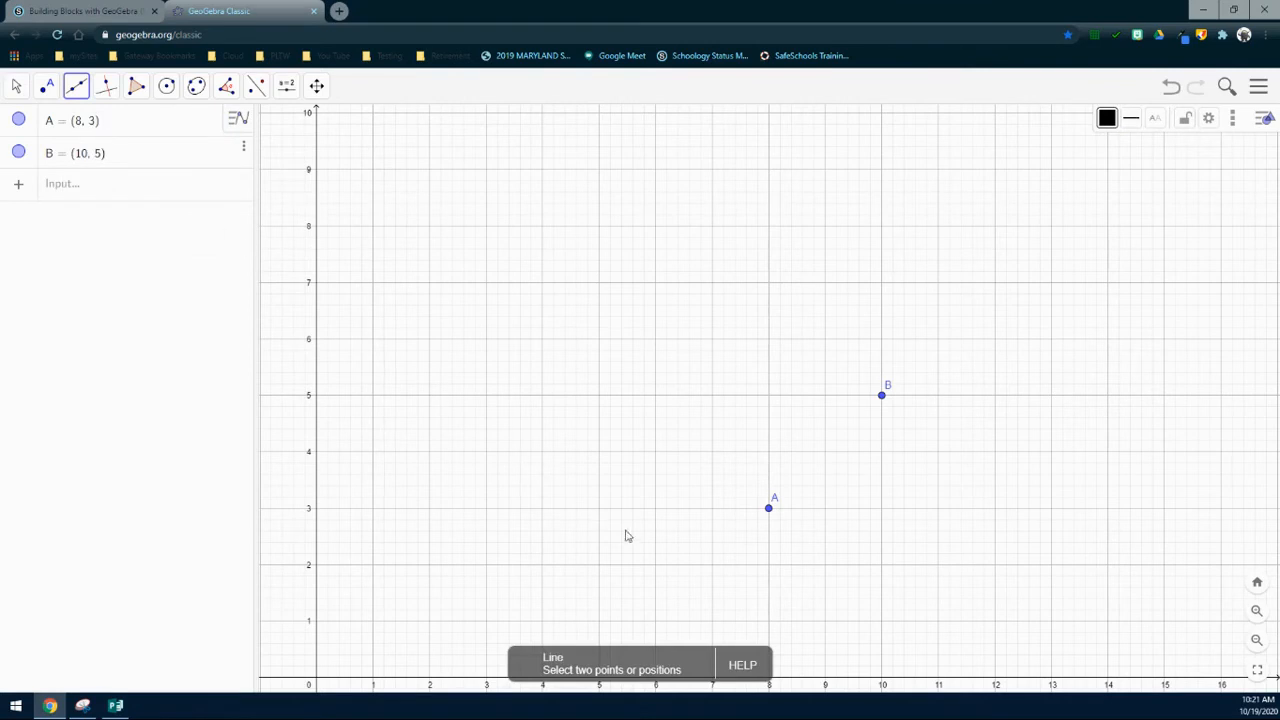
left_click(765, 513)
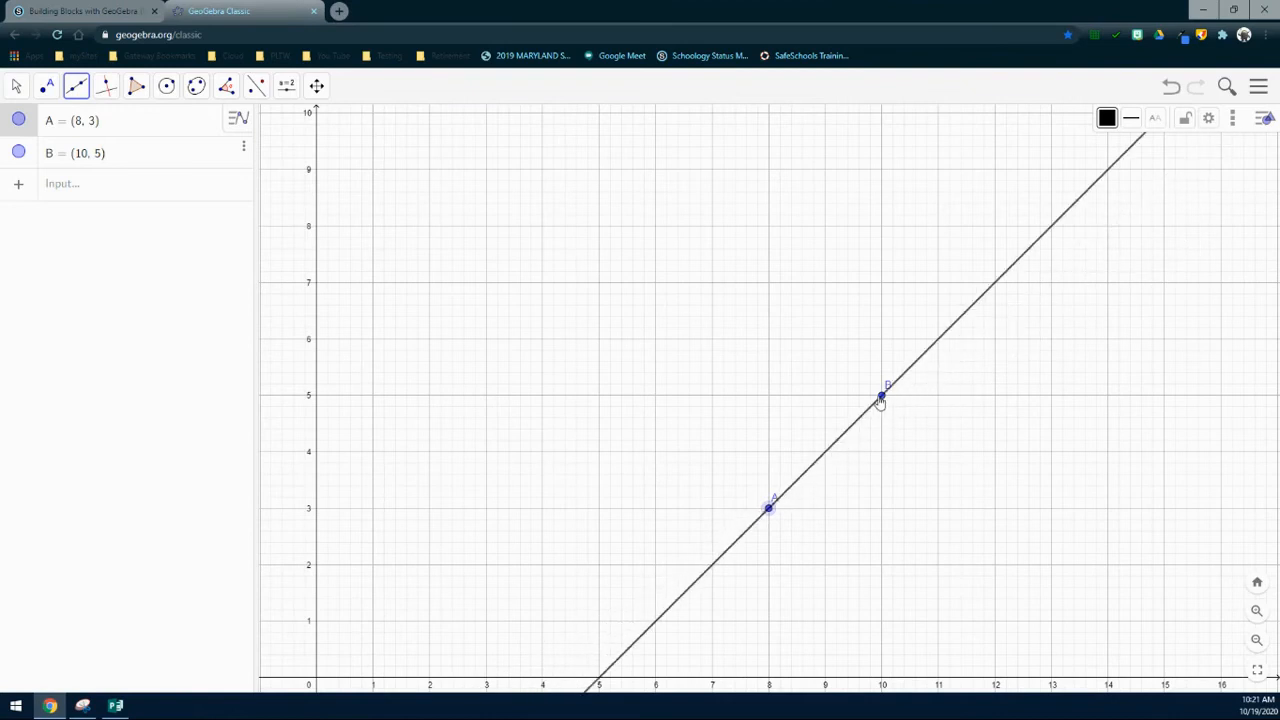
left_click(880, 398)
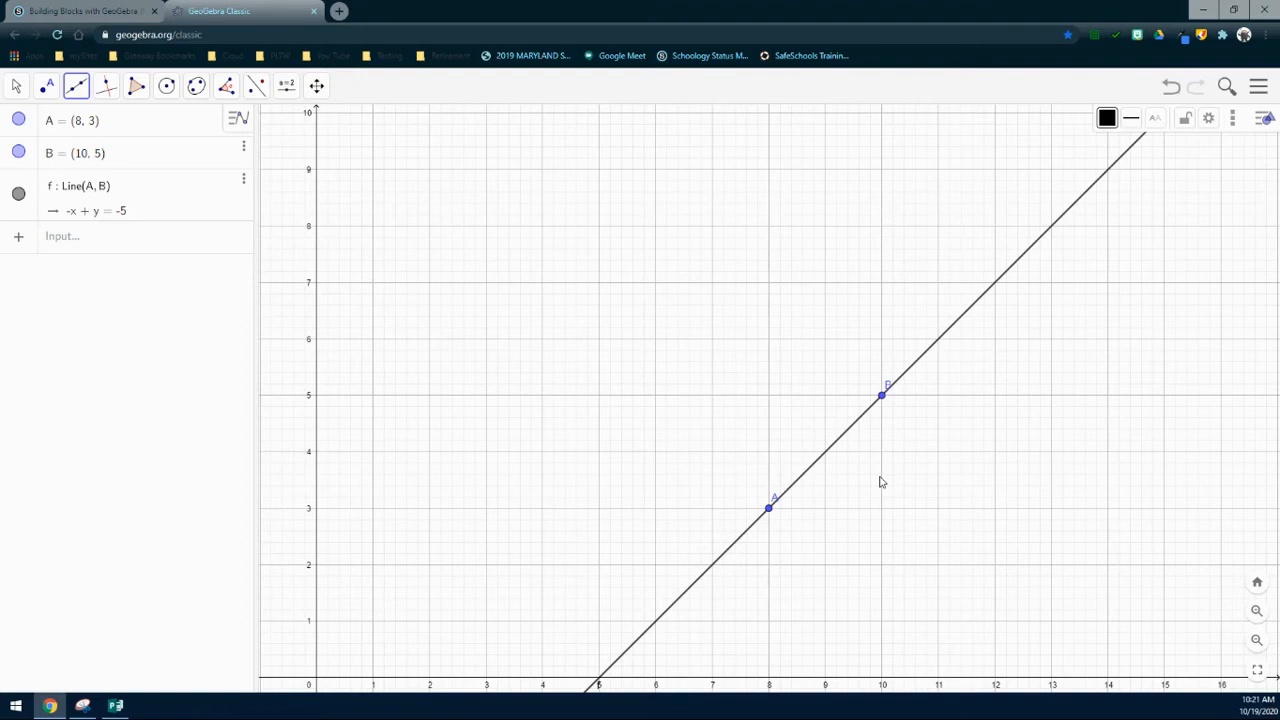
Step: Construct perpendicular bisector g of A and B (-x - y = -13), crossing f at (9, 4)
left_click(110, 91)
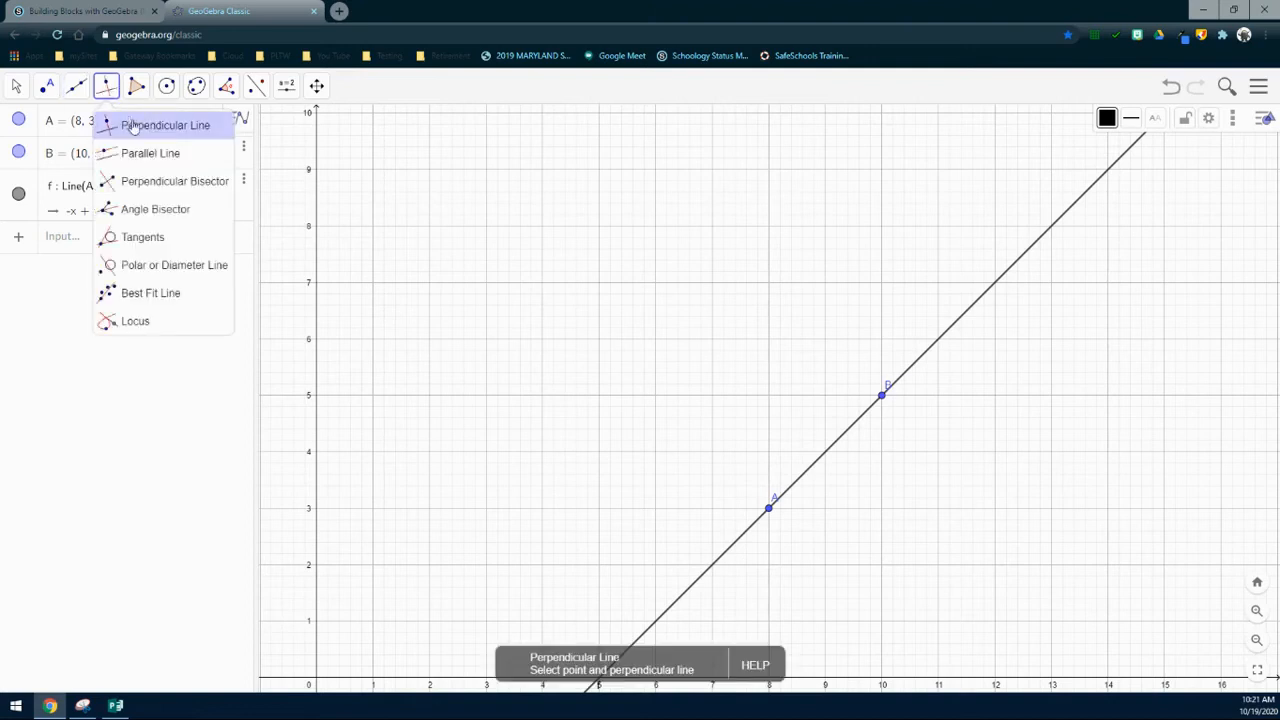
left_click(186, 192)
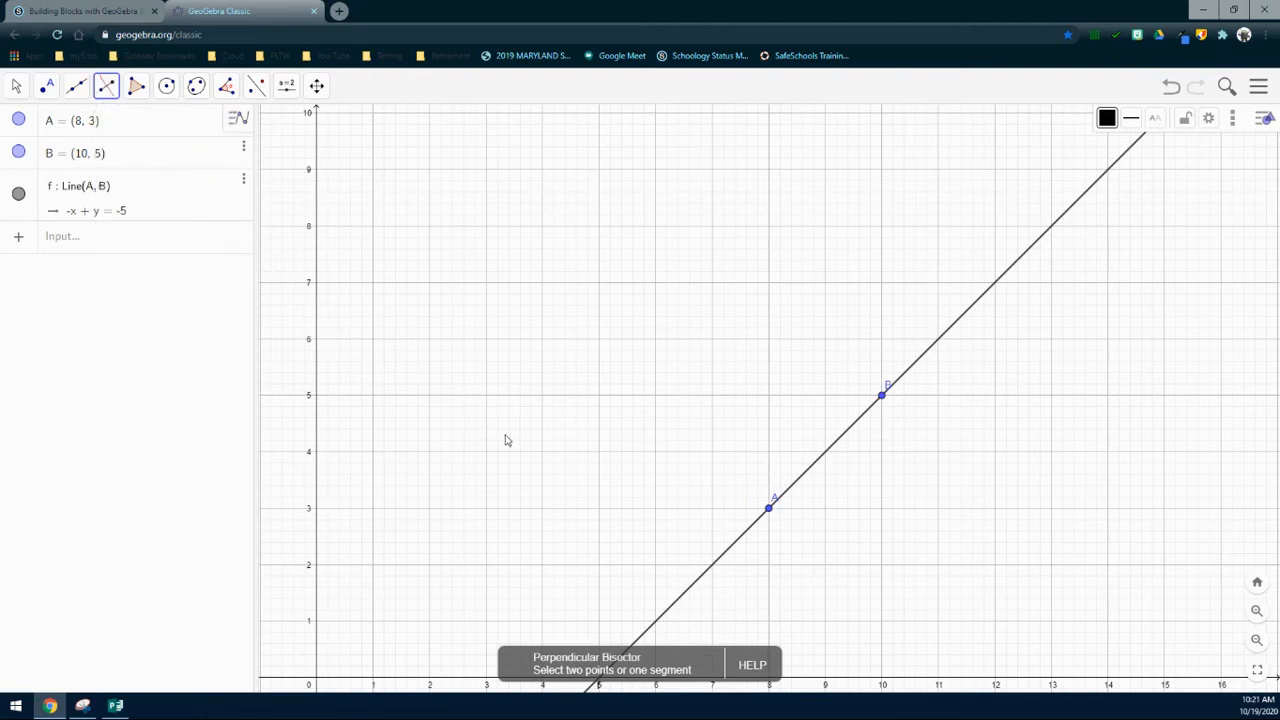
left_click(767, 517)
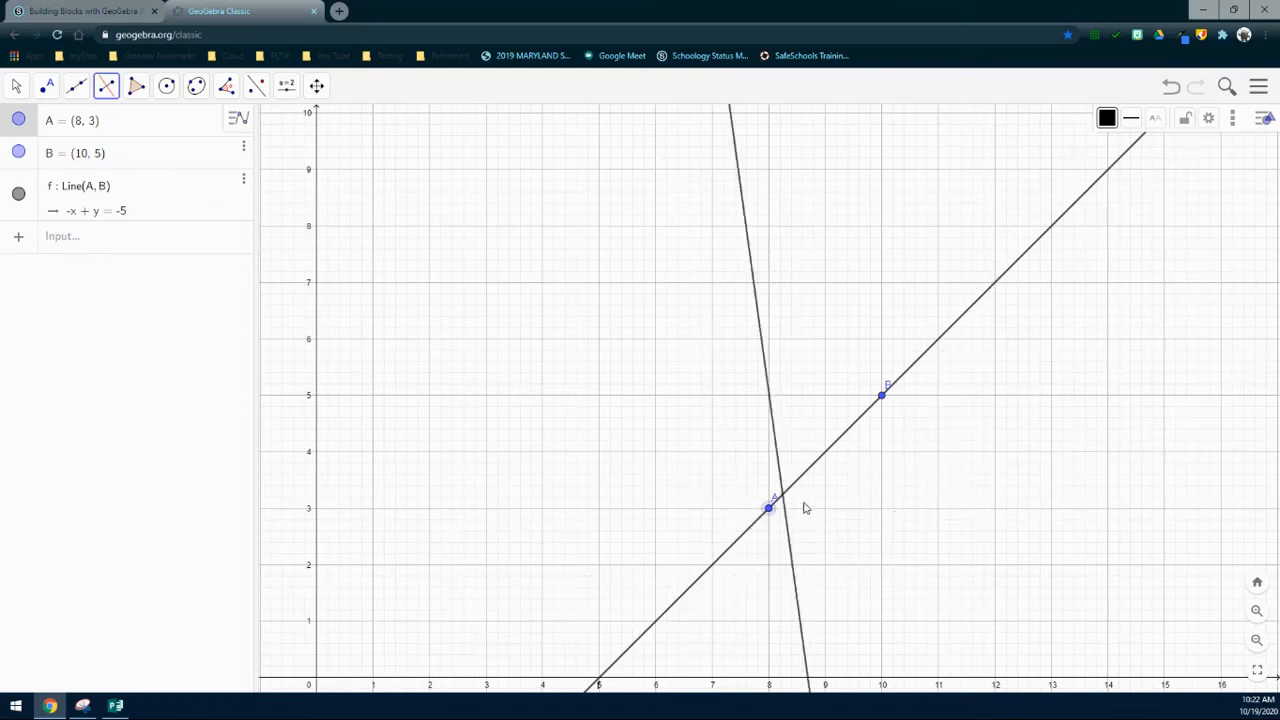
left_click(882, 397)
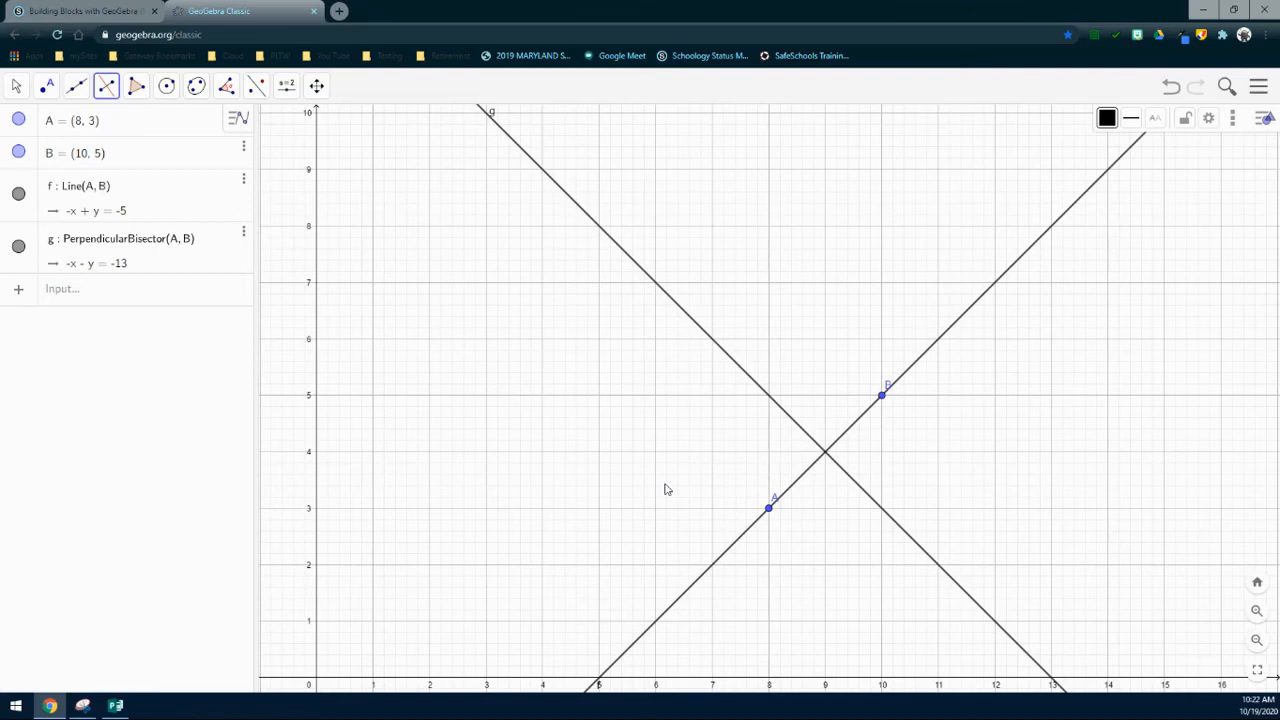
left_click(137, 88)
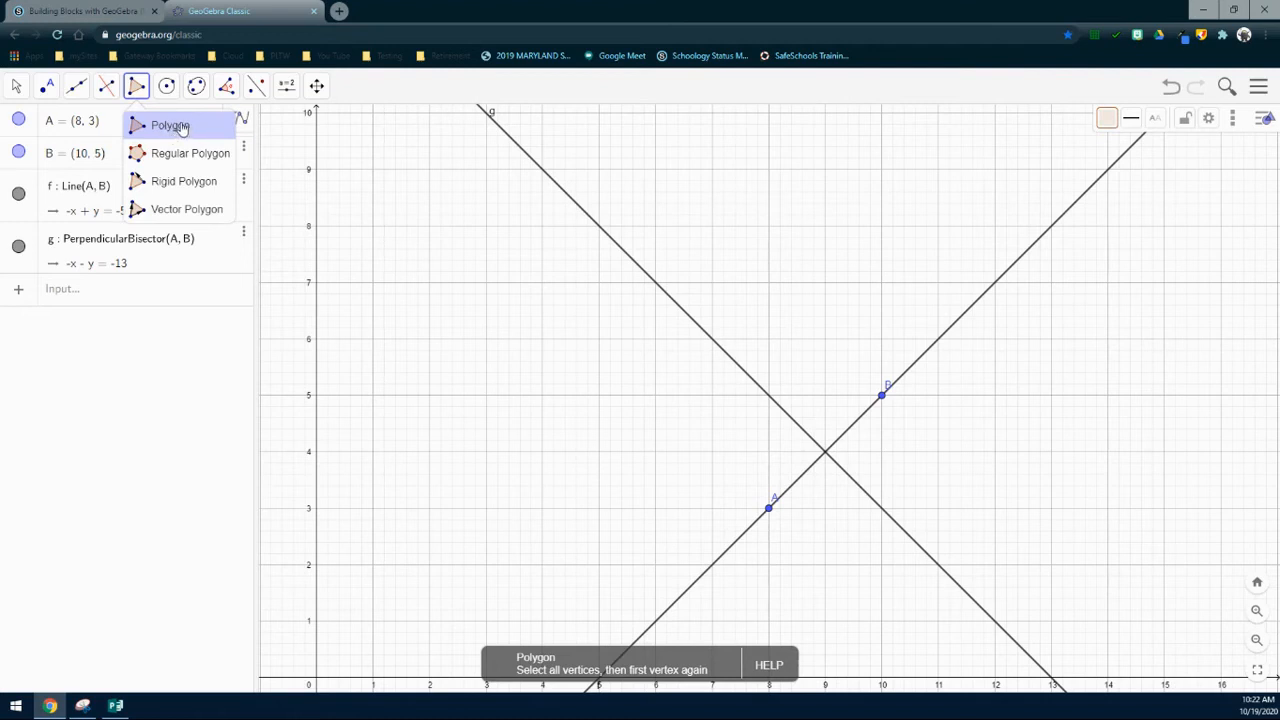
Step: With the Polygon tool, place corner C at (5, 0) on line f and D at (5, 5)
left_click(183, 127)
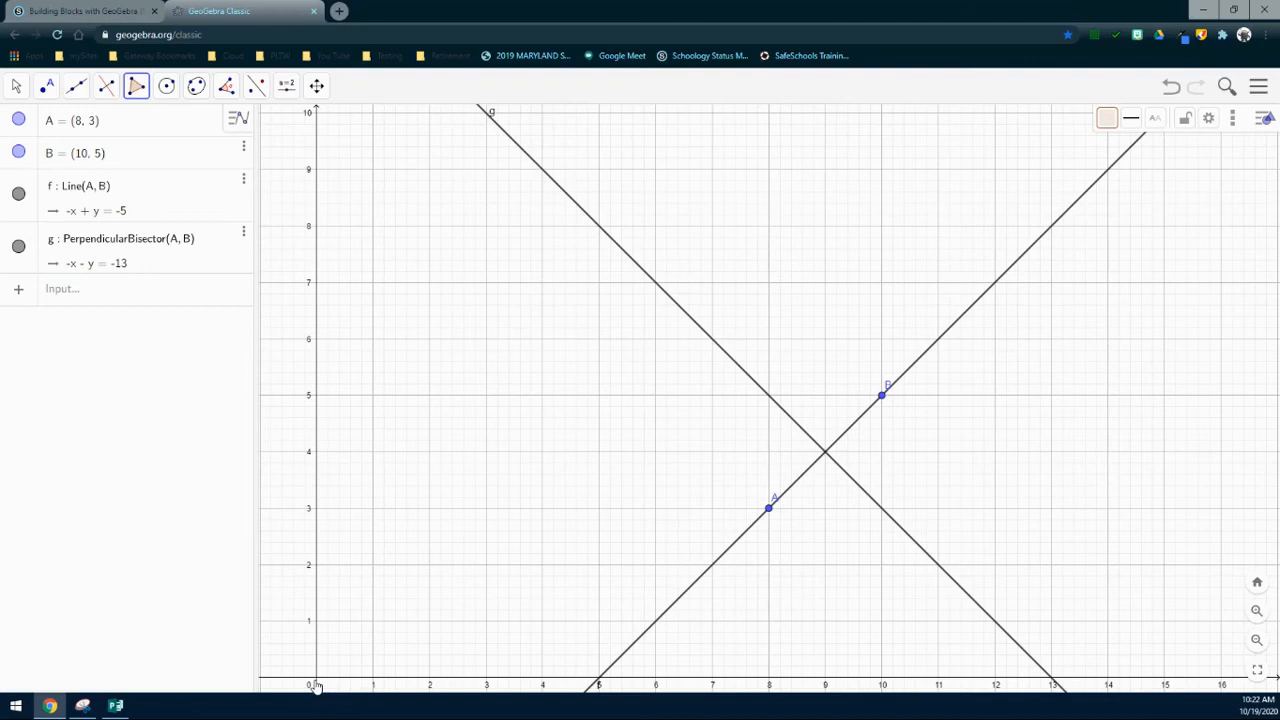
left_click(598, 680)
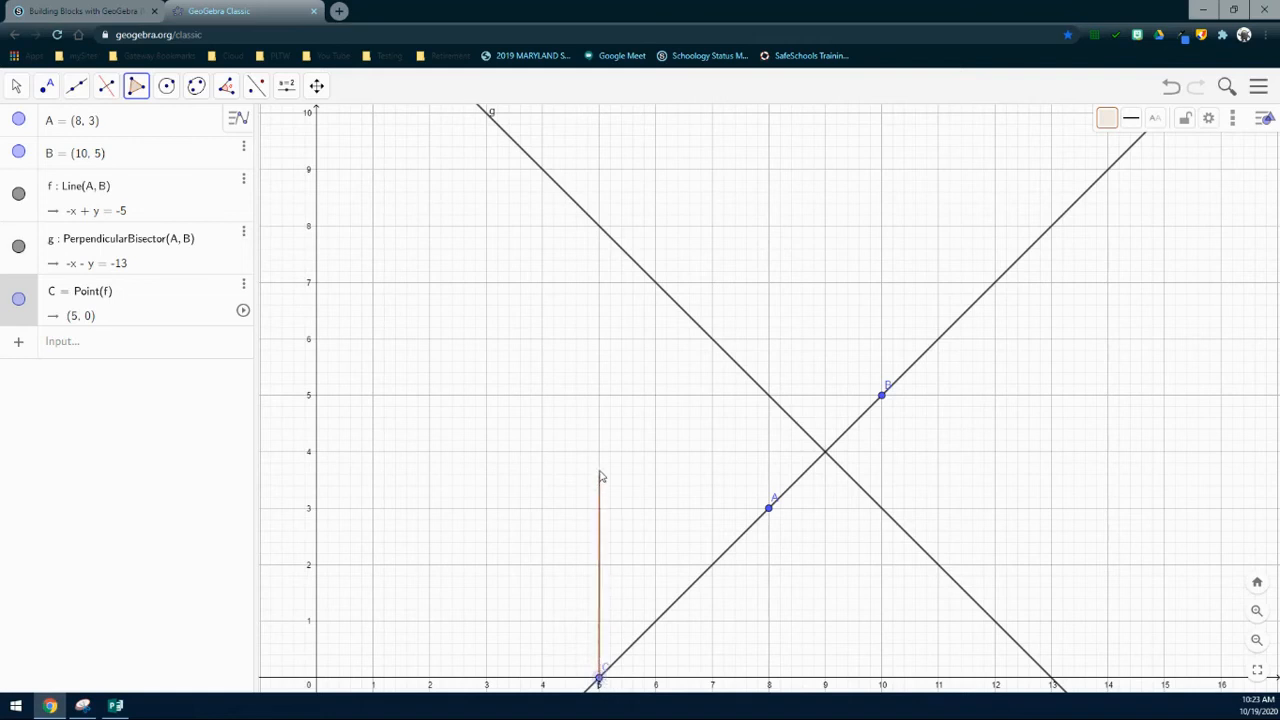
left_click(600, 397)
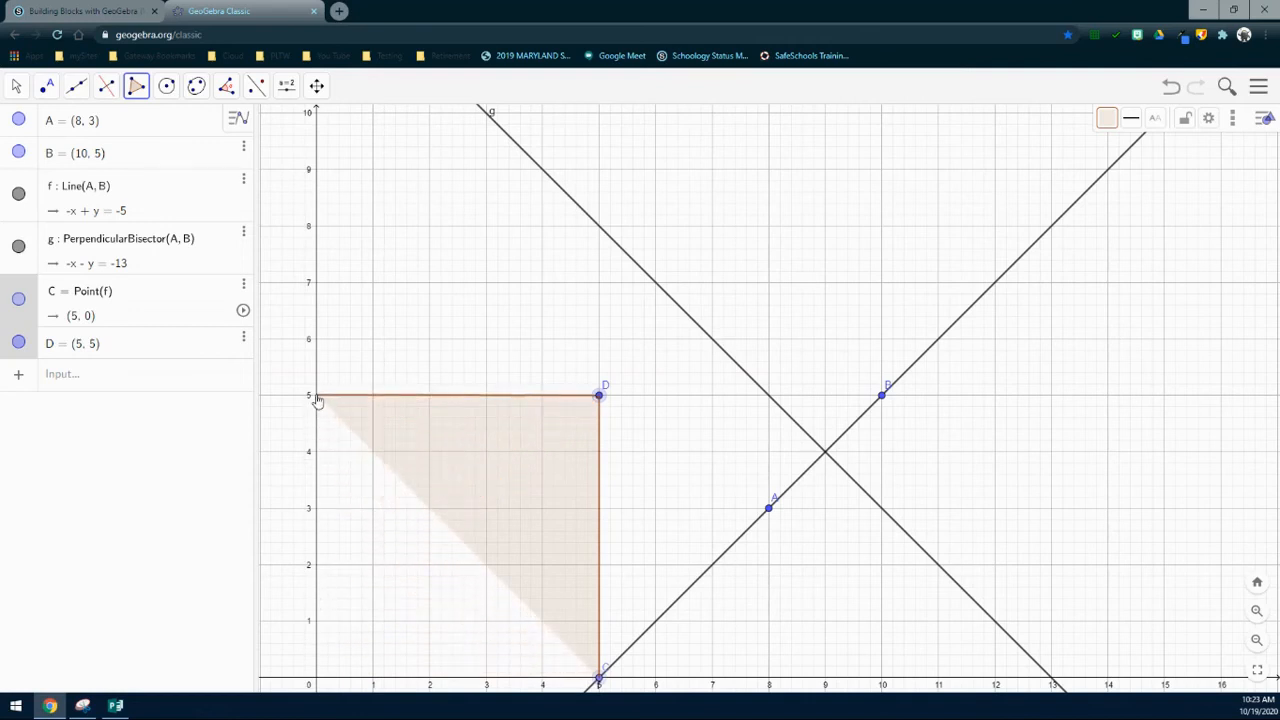
Step: Close square q1 through E (0, 5) and F at the origin, giving area 25
left_click(316, 396)
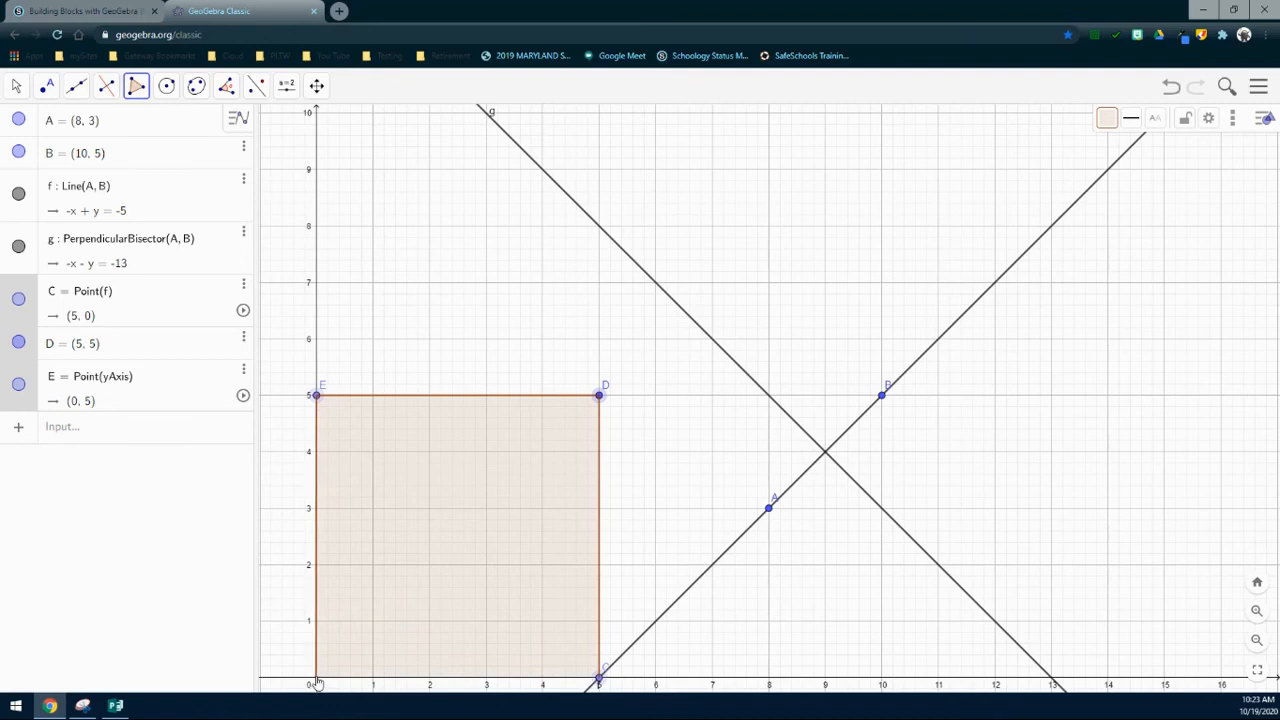
left_click(317, 682)
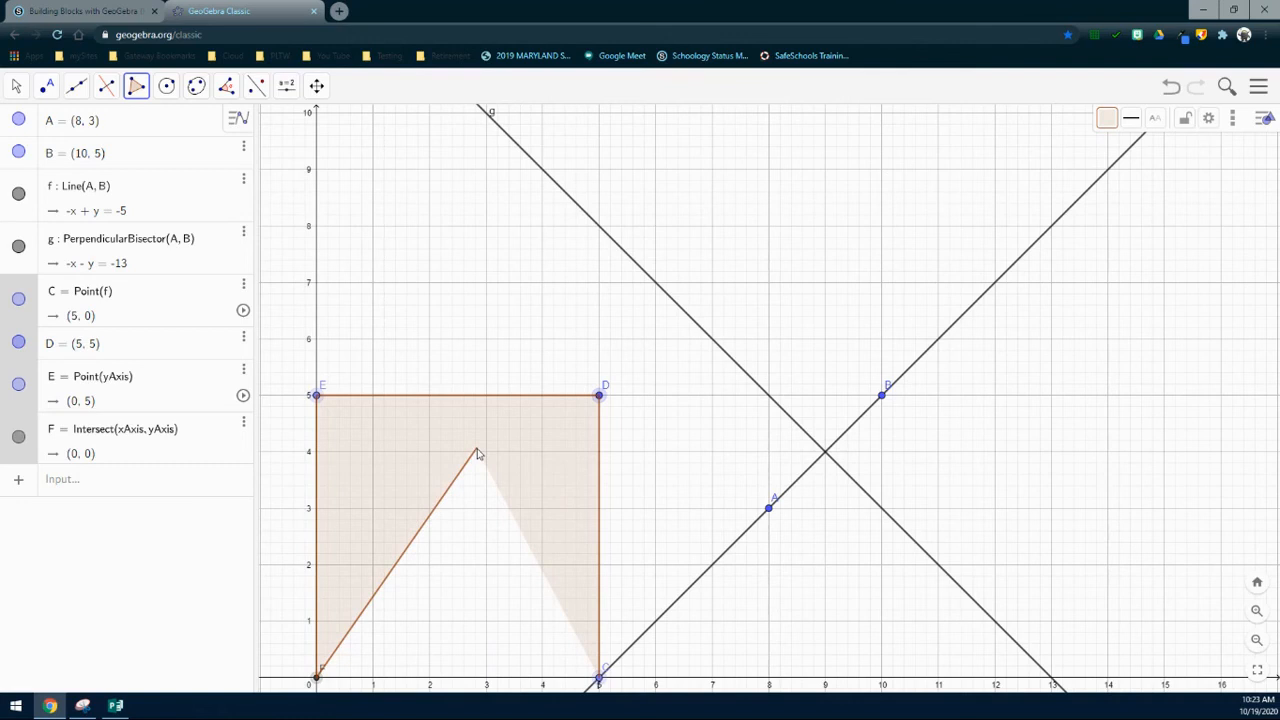
left_click(599, 679)
left_click(599, 679)
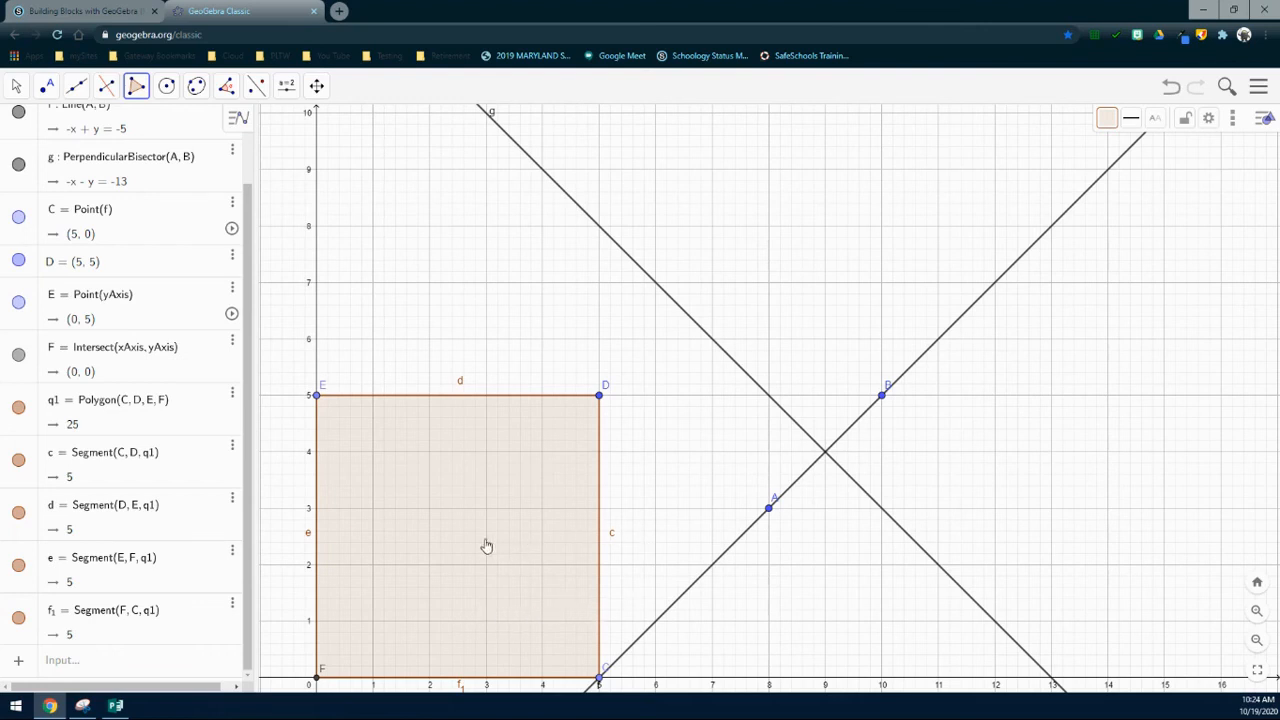
Step: Give square q1 a green fill with opacity set to 50
left_click(1107, 121)
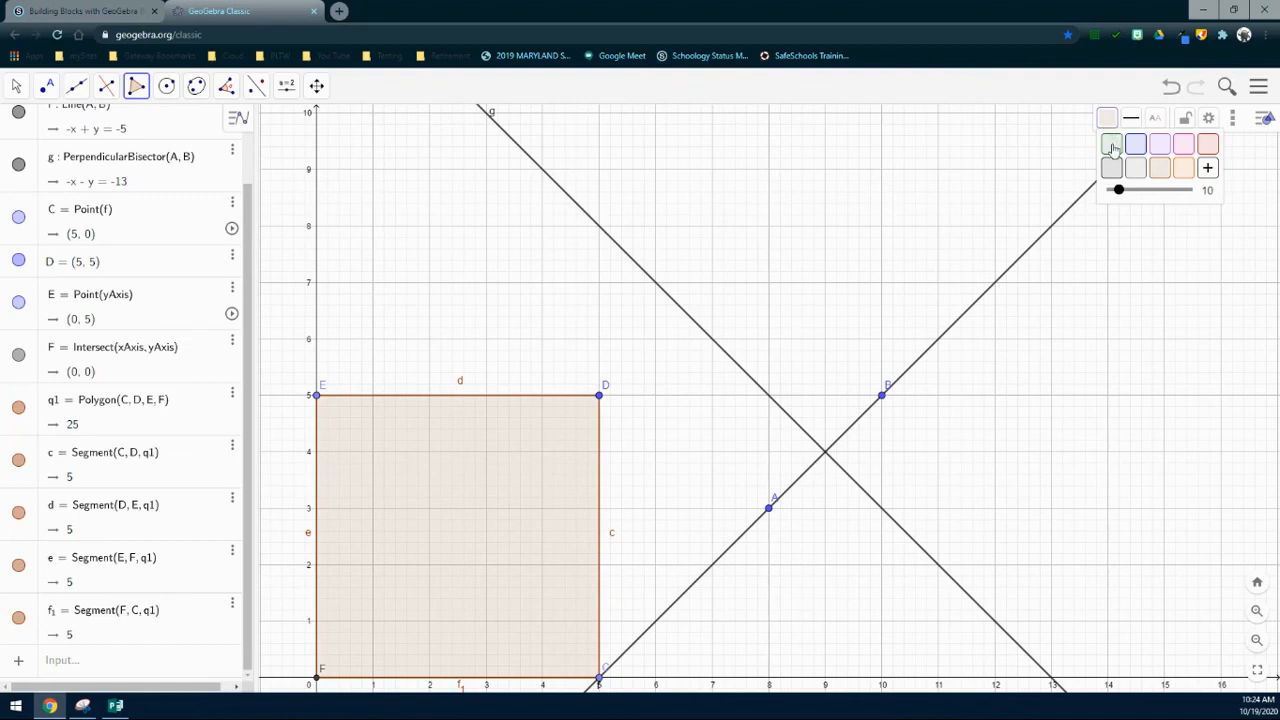
left_click(1112, 146)
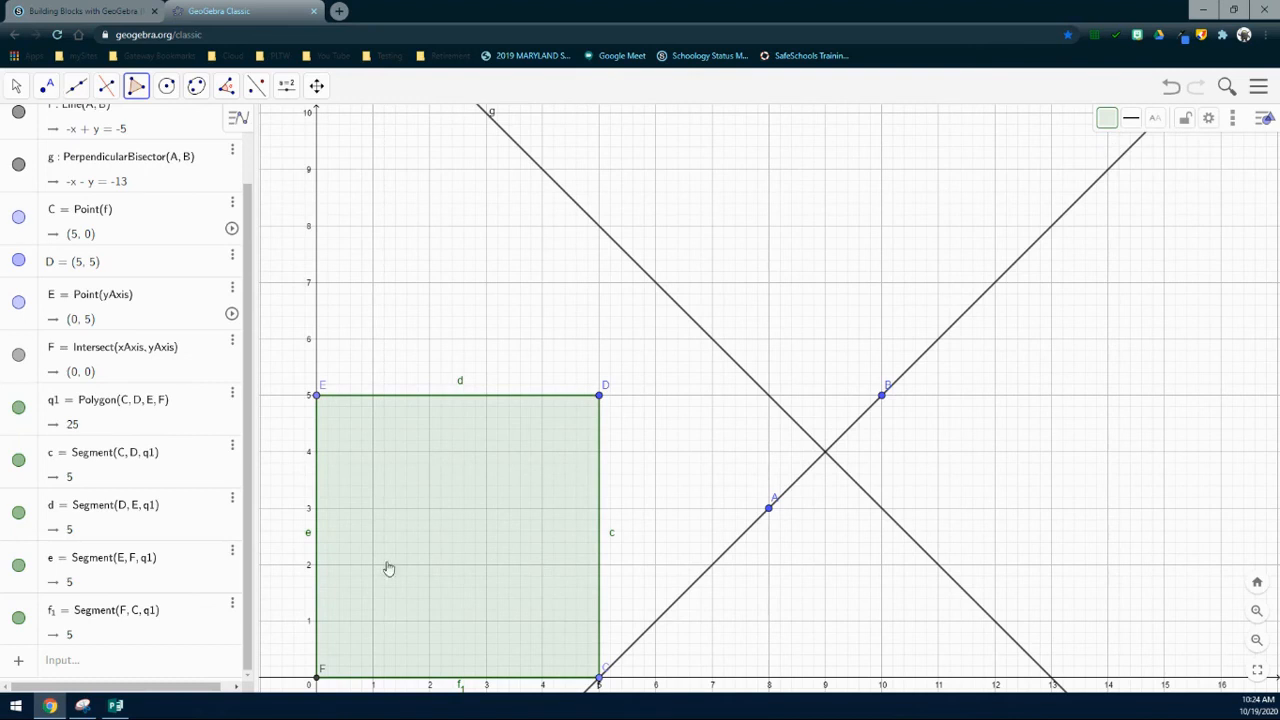
left_click(1106, 118)
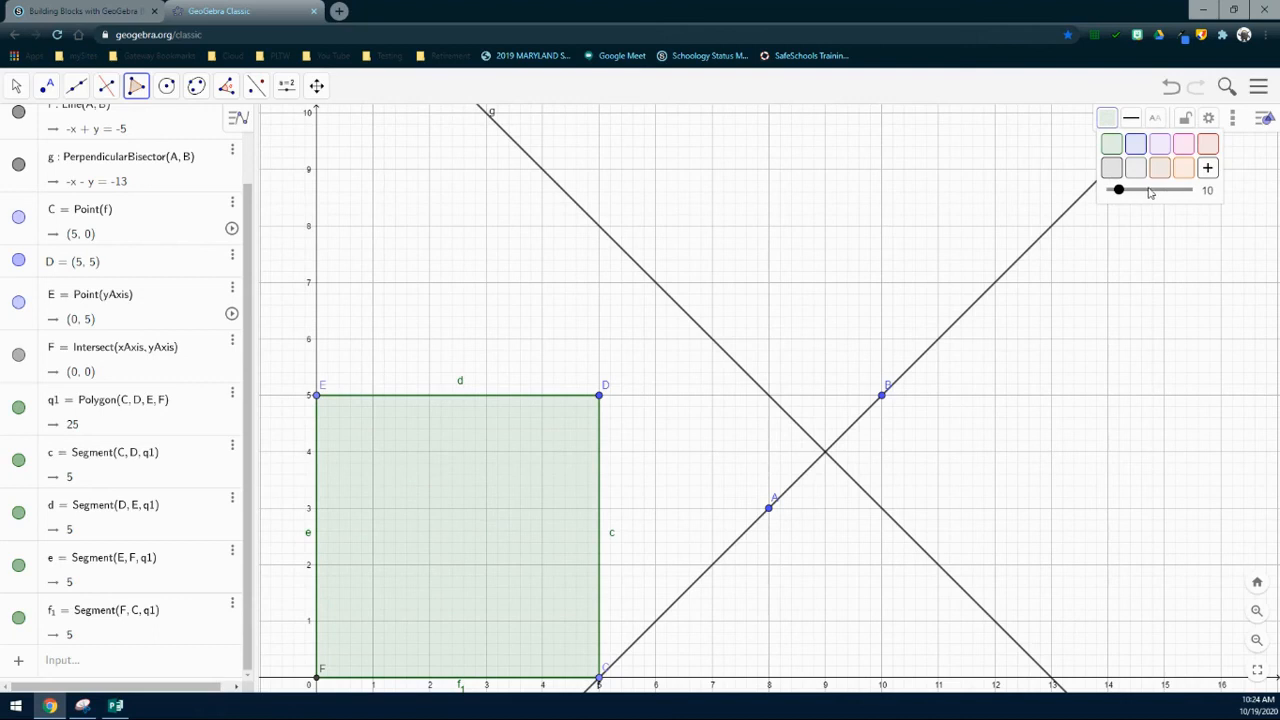
left_click_drag(1113, 193, 1193, 193)
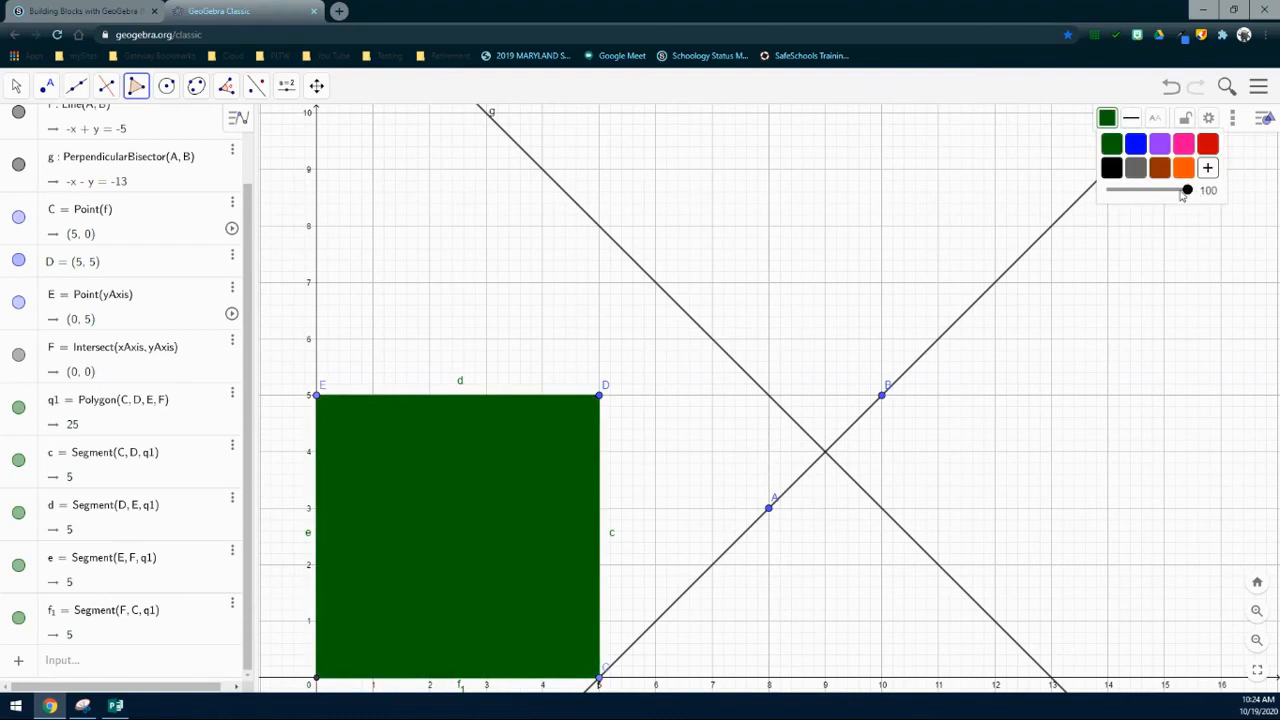
left_click_drag(1188, 192, 1150, 203)
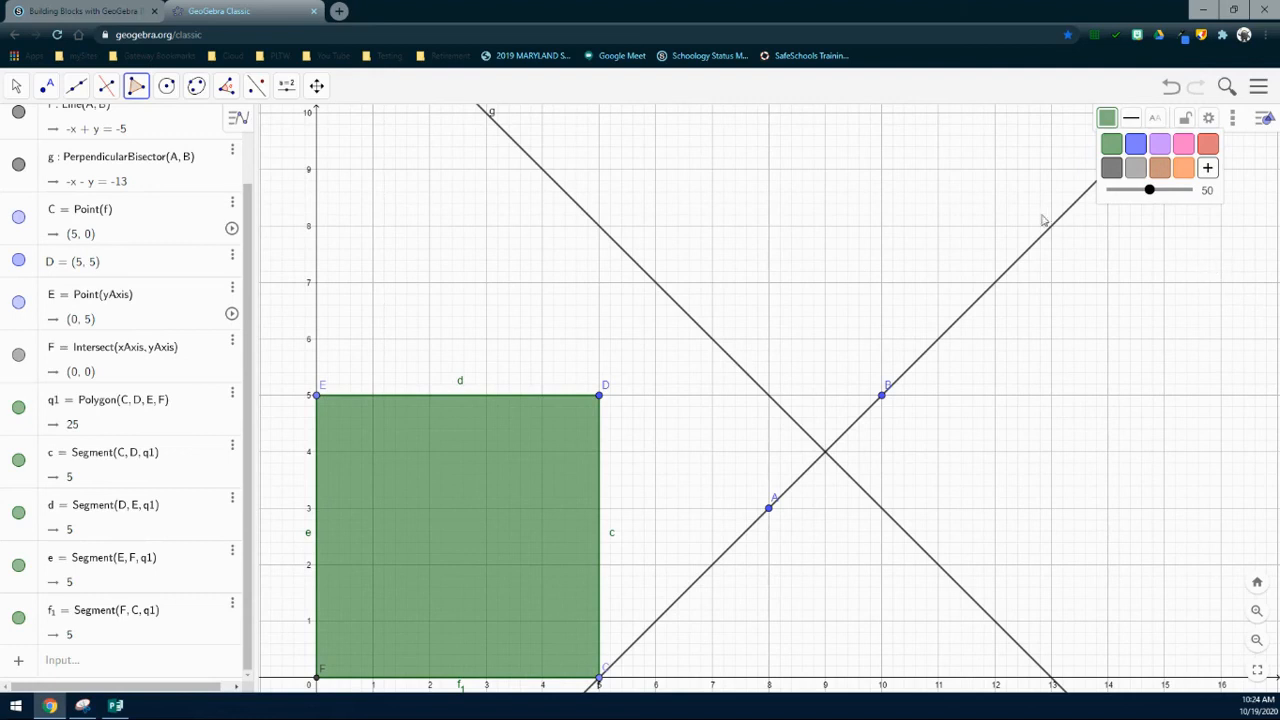
left_click(16, 87)
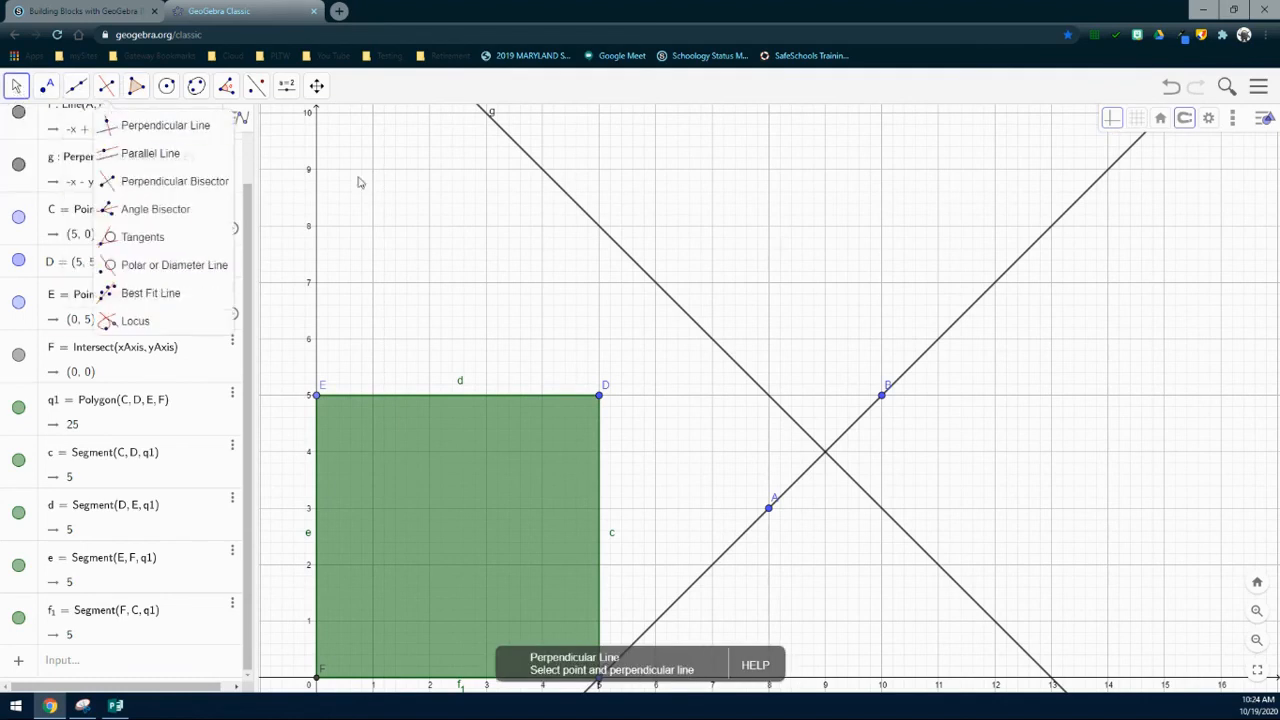
Step: Draw circle h with Circle: Center & Radius, centred at G (2, 2) with radius 1
left_click(490, 303)
left_click_drag(491, 302, 474, 251)
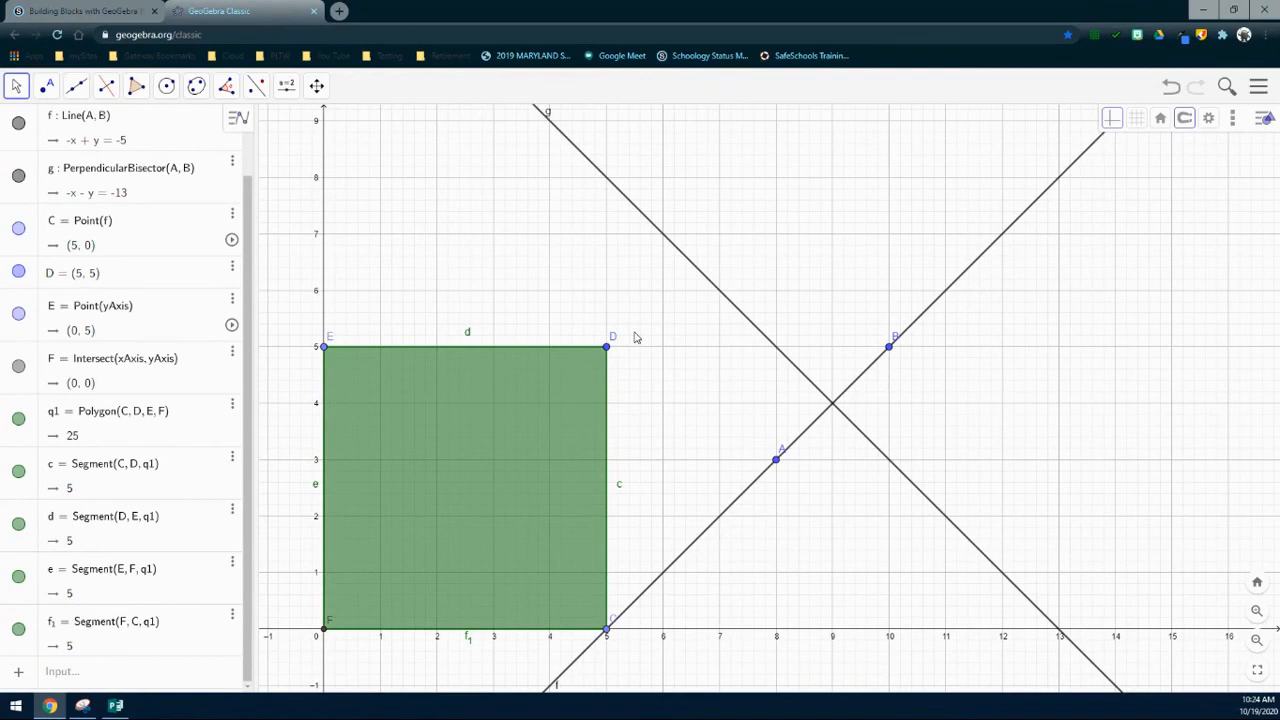
left_click(167, 87)
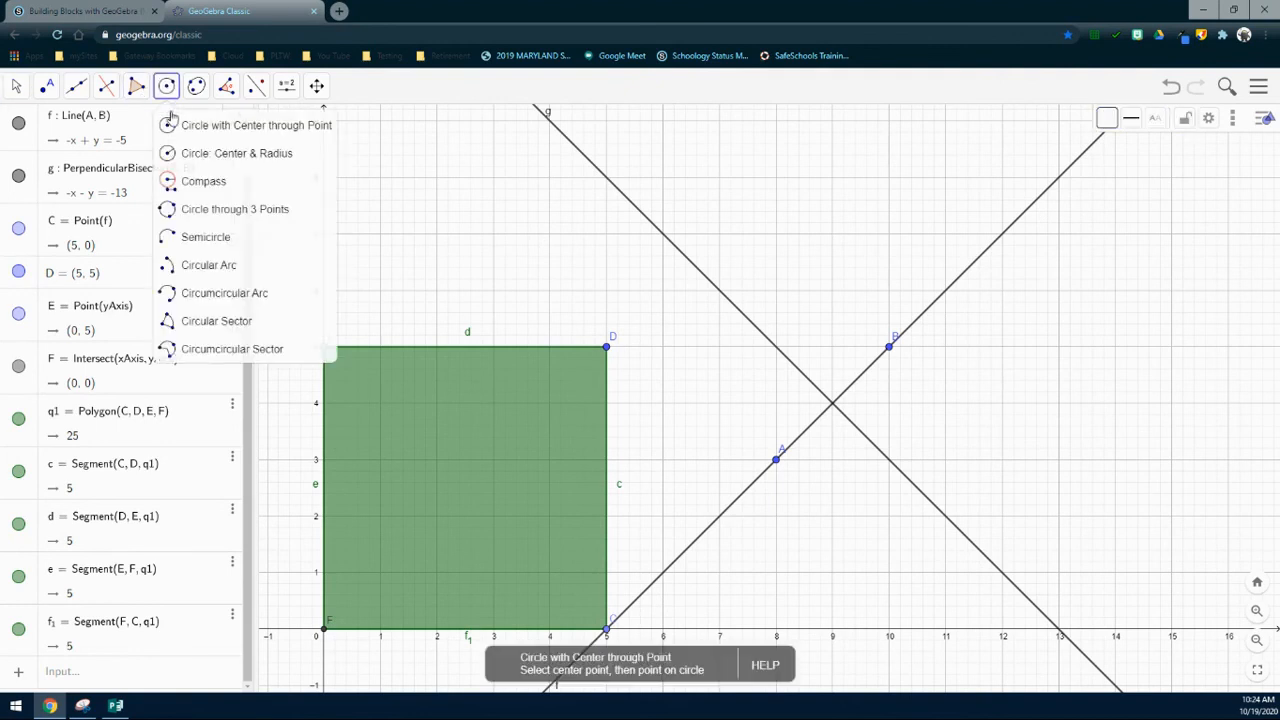
left_click(275, 157)
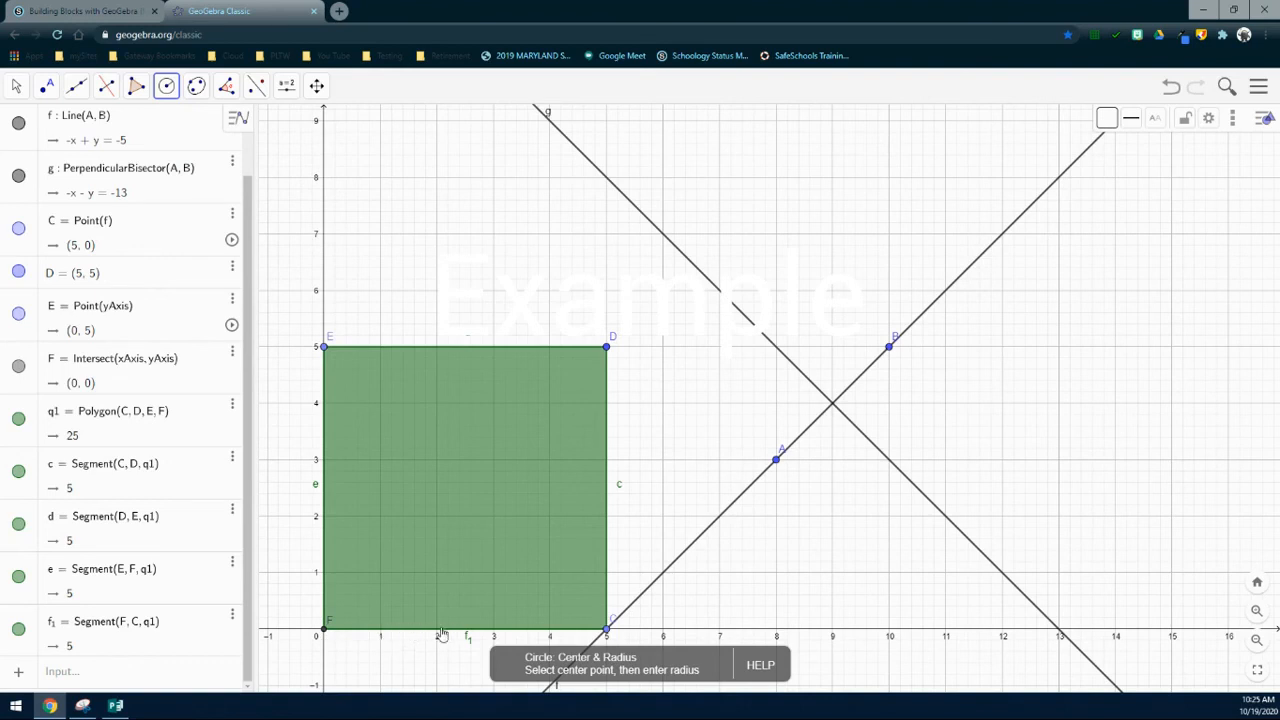
left_click(436, 516)
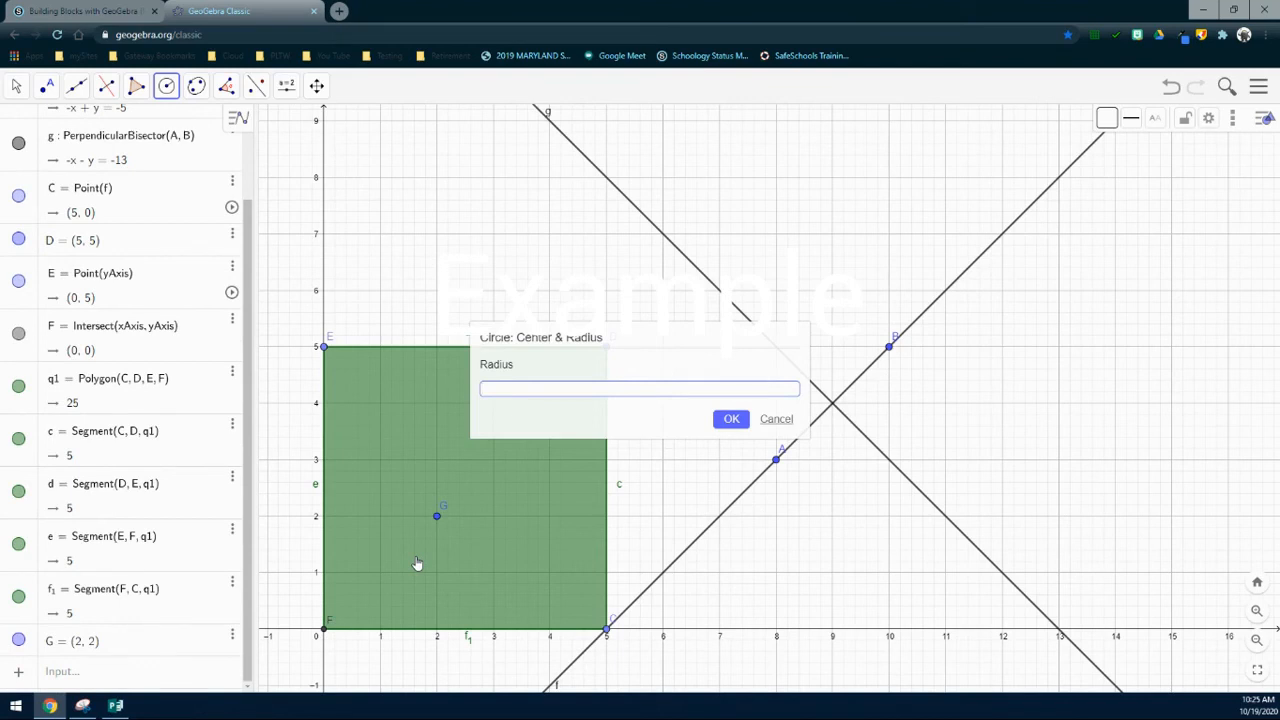
type("1")
left_click(730, 421)
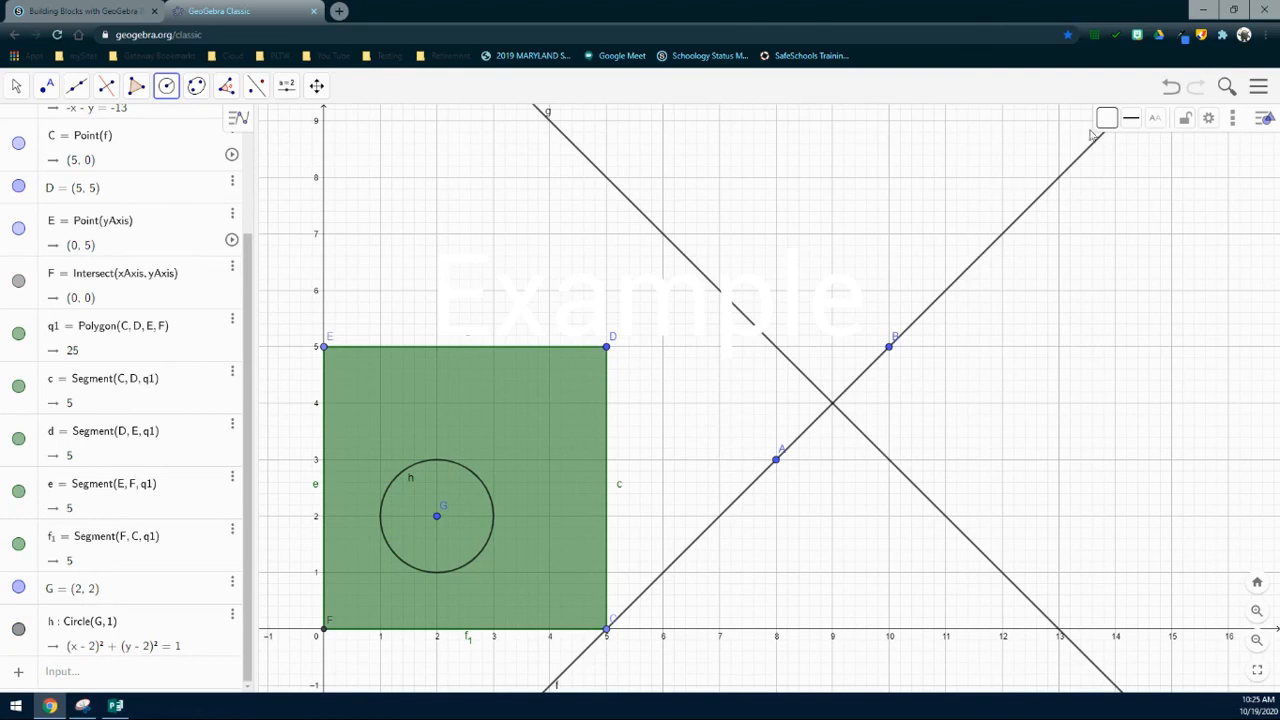
left_click(1107, 121)
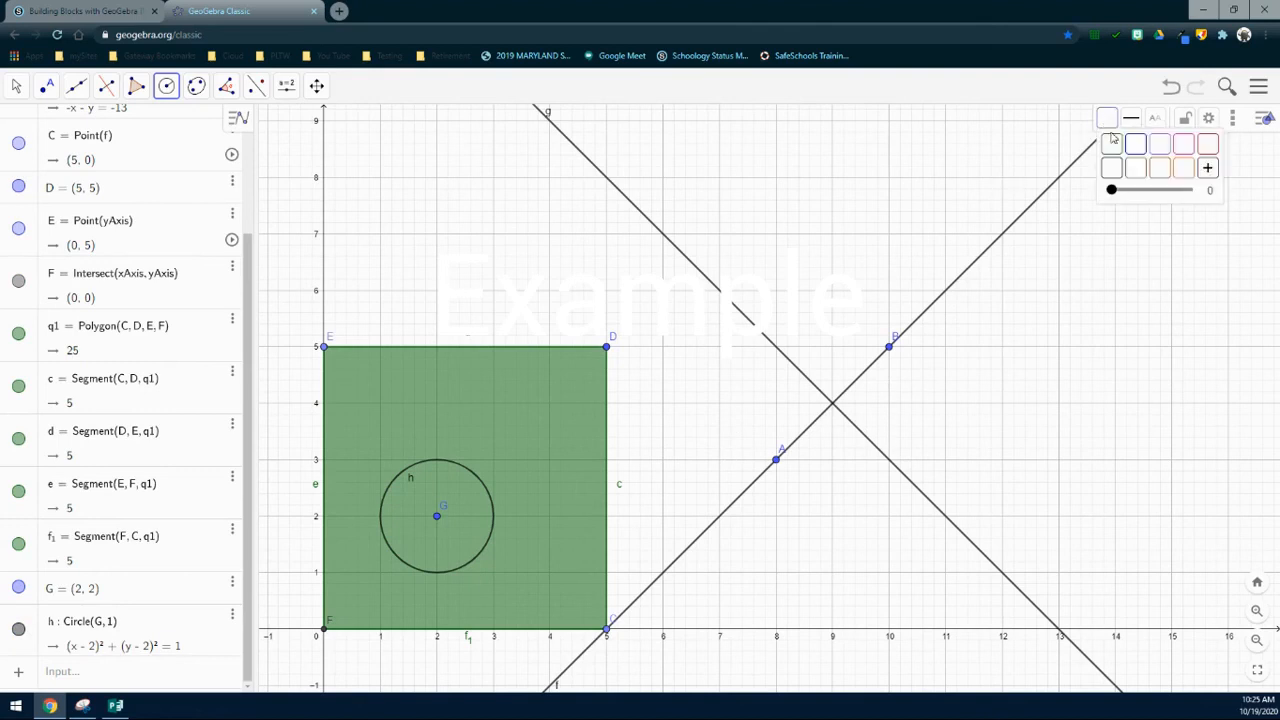
Step: Colour circle h pink and raise its fill opacity to 100
left_click(1181, 150)
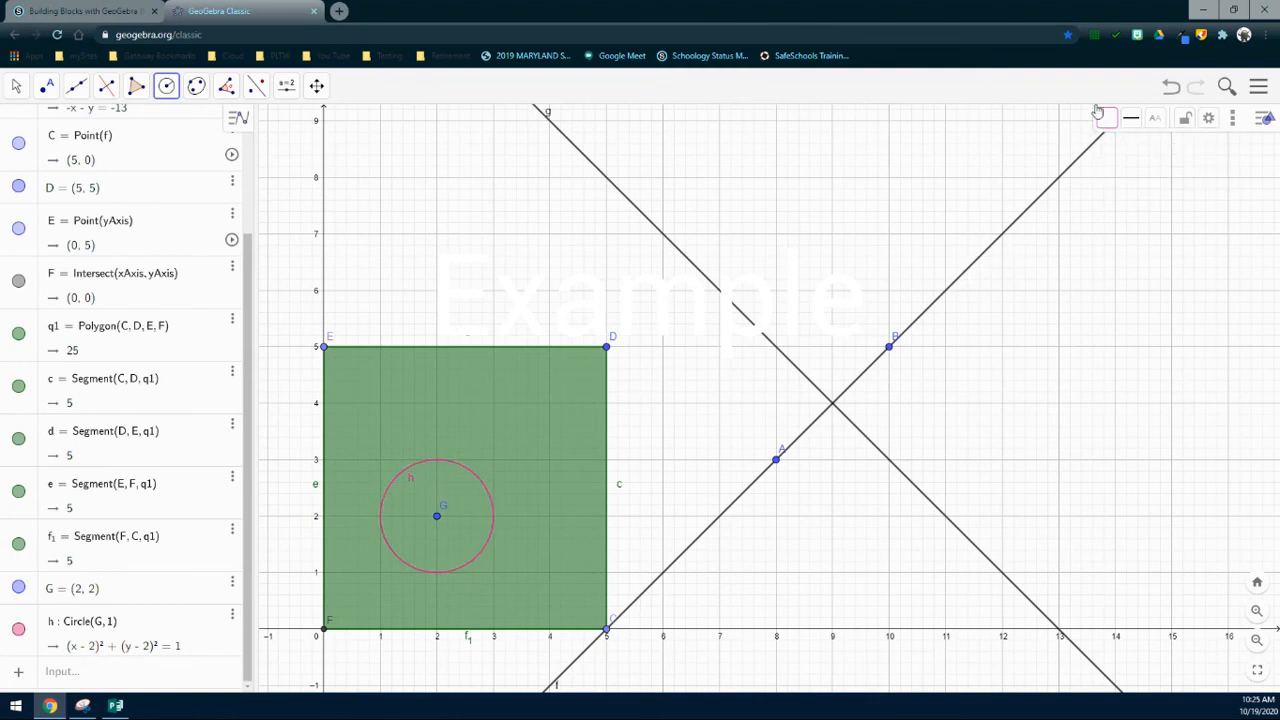
left_click(1108, 119)
left_click_drag(1114, 195, 1189, 191)
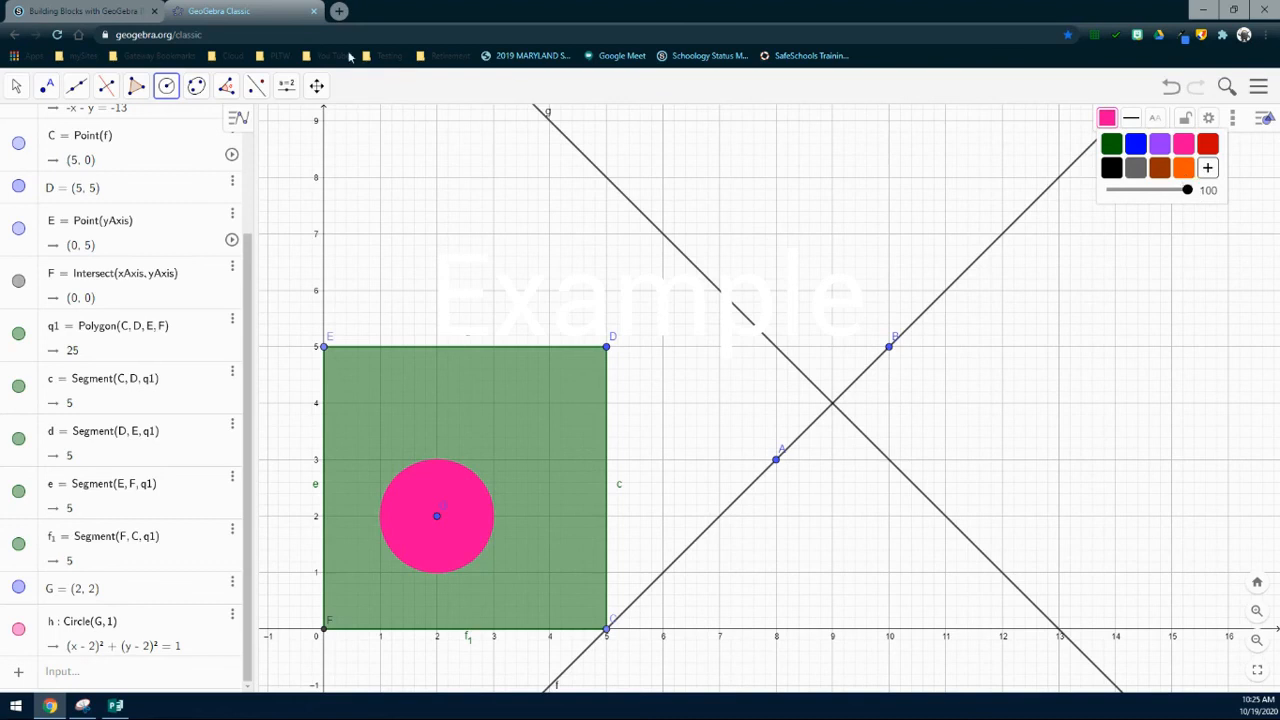
left_click(16, 86)
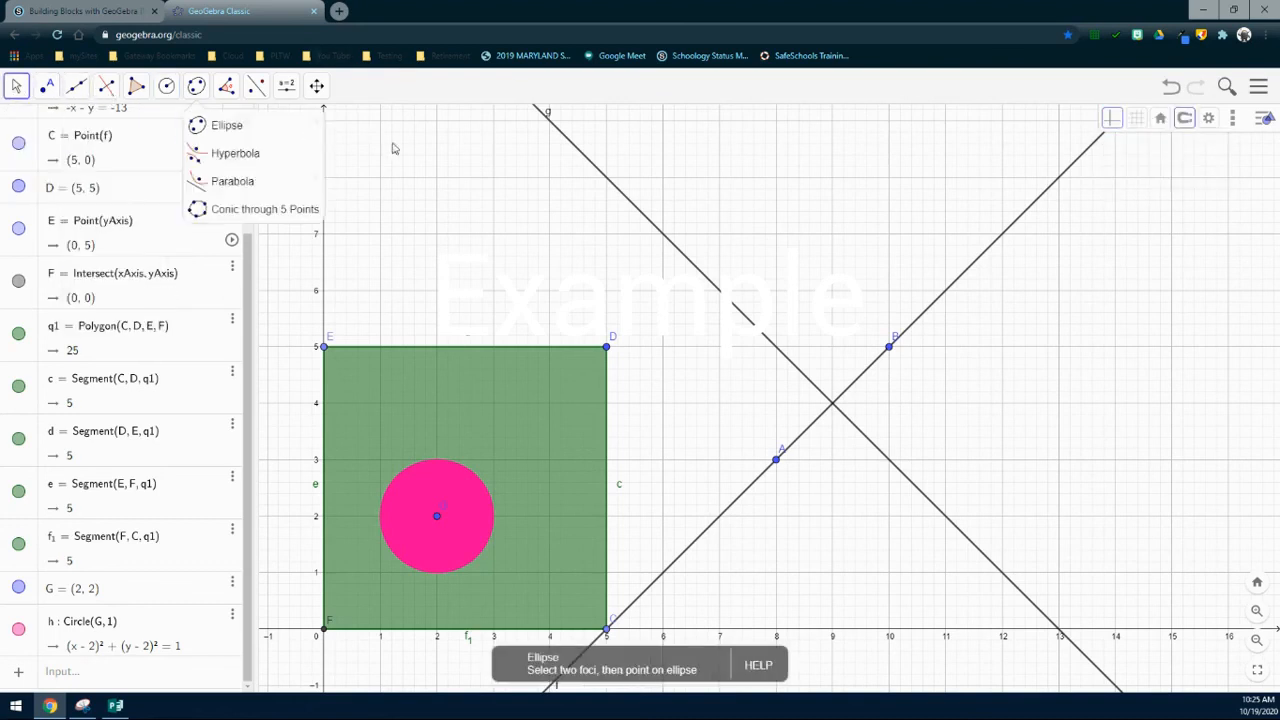